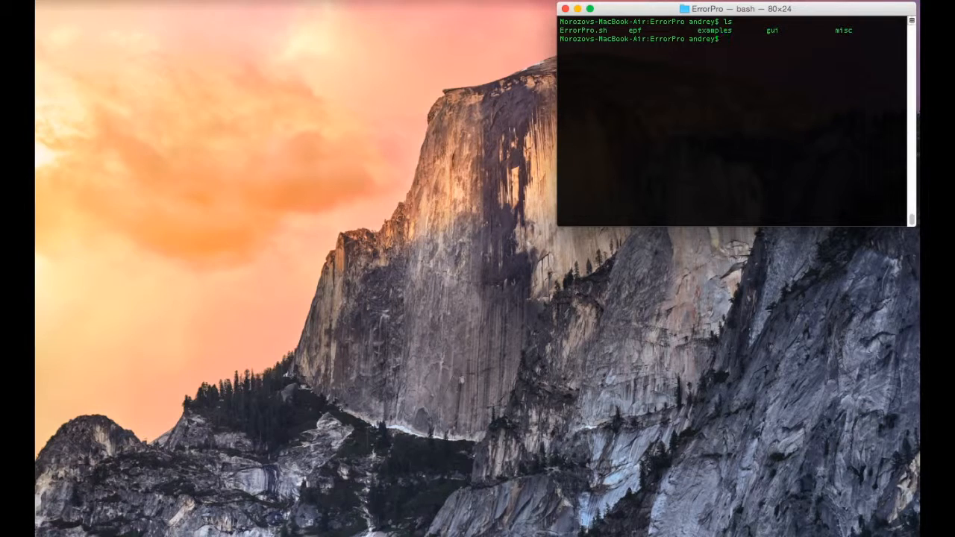
- Run the ErrorPro.sh script with sh from the ErrorPro folder
{"action": "double_click", "coordinate": [600, 30]}
{"action": "left_click", "coordinate": [760, 45]}
{"action": "type", "text": "sh Er"}
{"action": "key", "text": "Tab"}
{"action": "key", "text": "Return"}
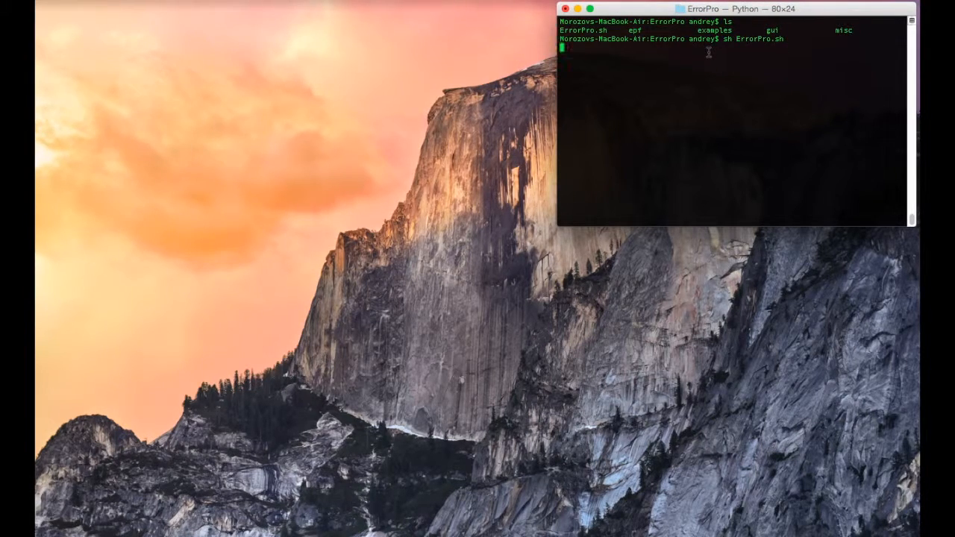
- Create a new model named ABC Model
{"action": "left_click", "coordinate": [453, 262]}
{"action": "double_click", "coordinate": [419, 258]}
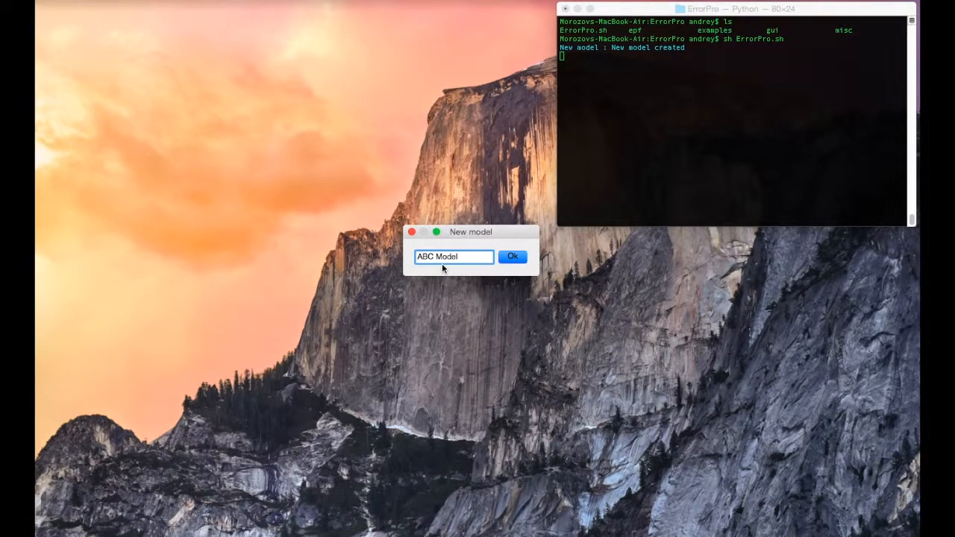
{"action": "left_click", "coordinate": [513, 258]}
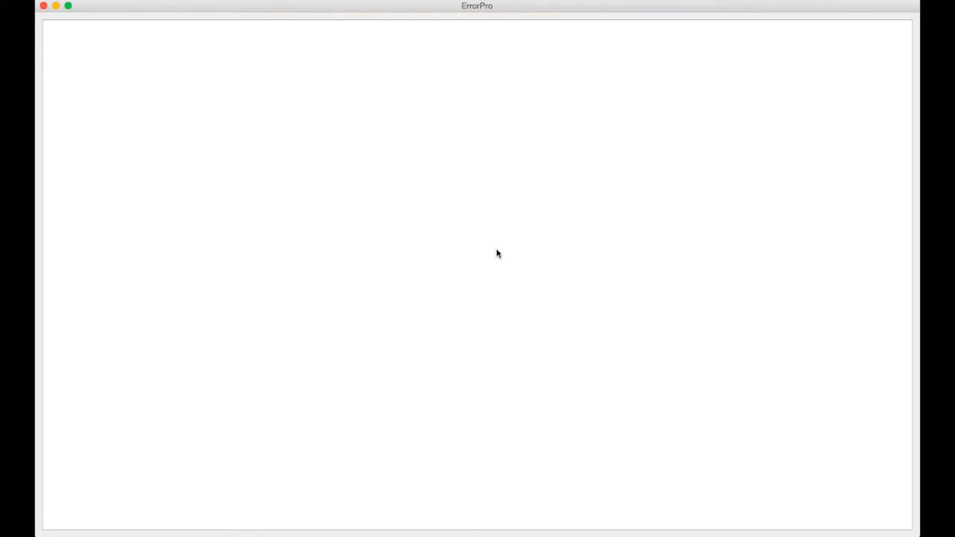
- Add an element named A and mark it as the initial element
{"action": "right_click", "coordinate": [407, 176]}
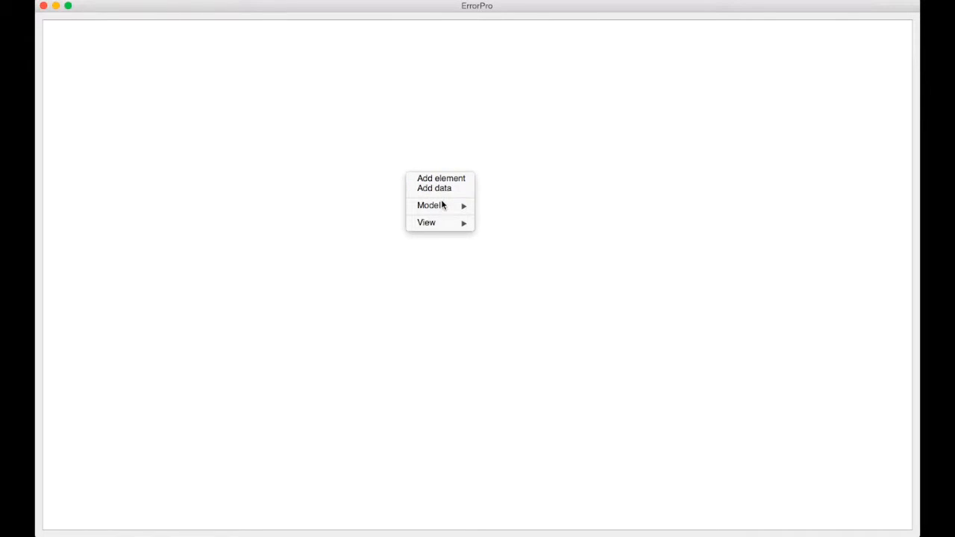
{"action": "left_click", "coordinate": [439, 179]}
{"action": "type", "text": "A"}
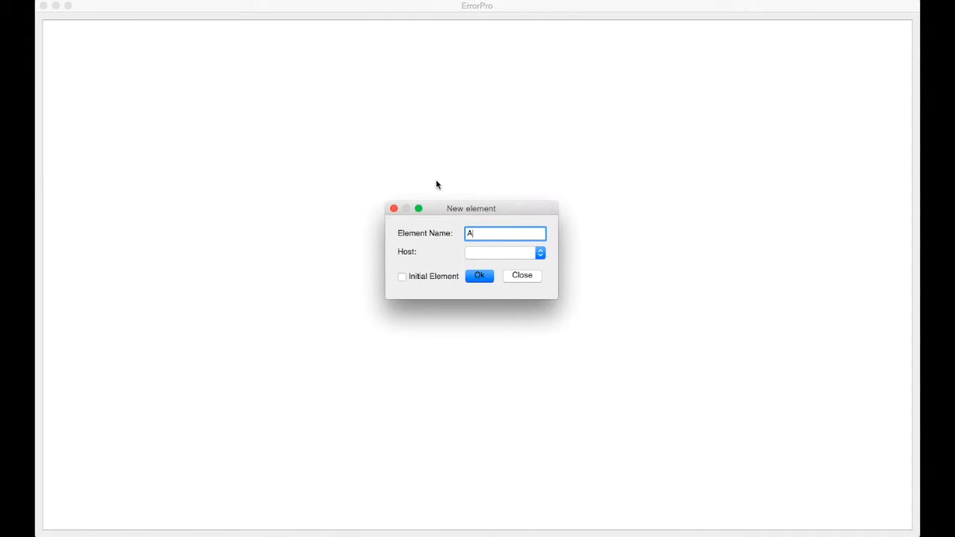
{"action": "left_click", "coordinate": [402, 277]}
{"action": "left_click", "coordinate": [481, 276]}
- Add two more elements named B and C, without a host
{"action": "right_click", "coordinate": [512, 211]}
{"action": "left_click", "coordinate": [527, 217]}
{"action": "type", "text": "B"}
{"action": "left_click", "coordinate": [477, 276]}
{"action": "right_click", "coordinate": [513, 214]}
{"action": "left_click", "coordinate": [527, 220]}
{"action": "type", "text": "C"}
{"action": "left_click", "coordinate": [483, 276]}
- Add a control flow arc from A to B with probability 0.7
{"action": "right_click", "coordinate": [443, 307]}
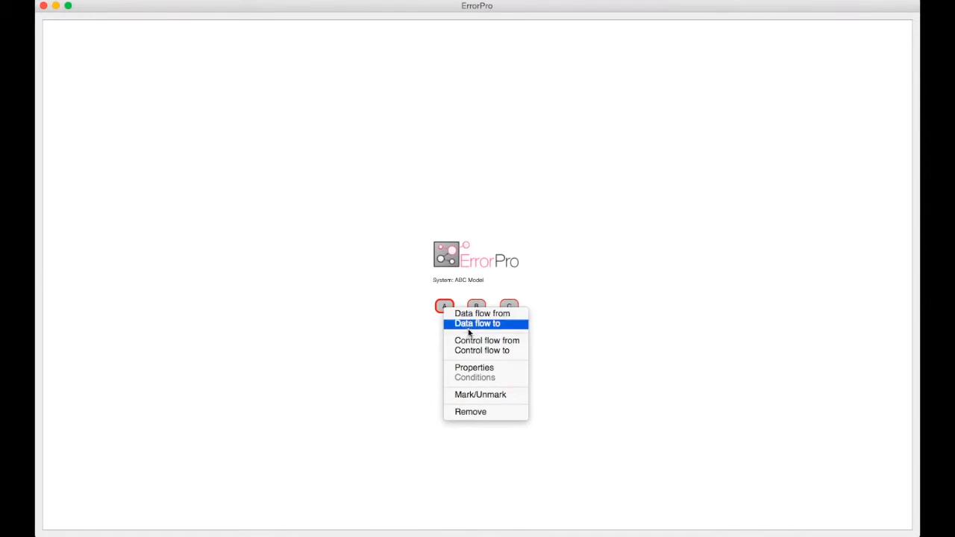
{"action": "left_click", "coordinate": [476, 342]}
{"action": "right_click", "coordinate": [477, 307]}
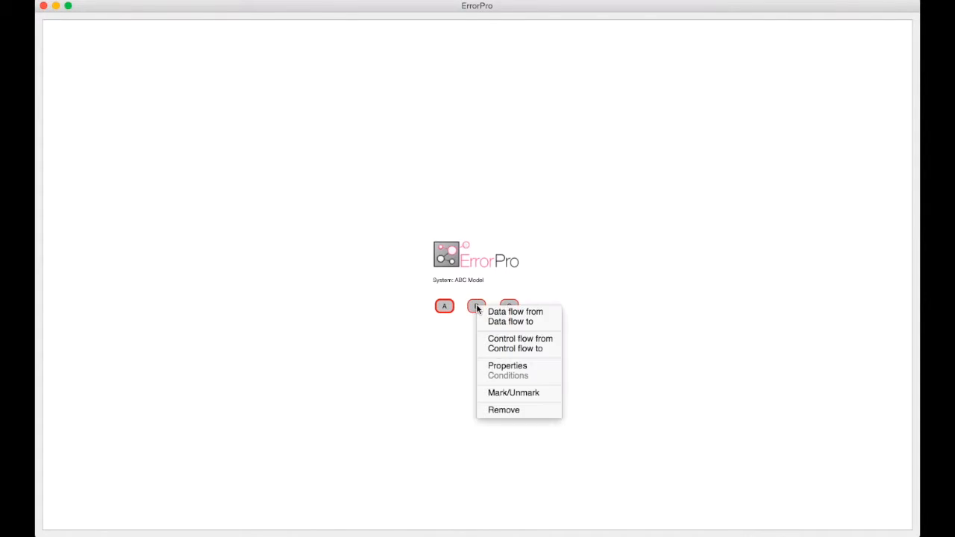
{"action": "left_click", "coordinate": [498, 349]}
{"action": "left_click_drag", "start_coordinate": [484, 265], "coordinate": [411, 257]}
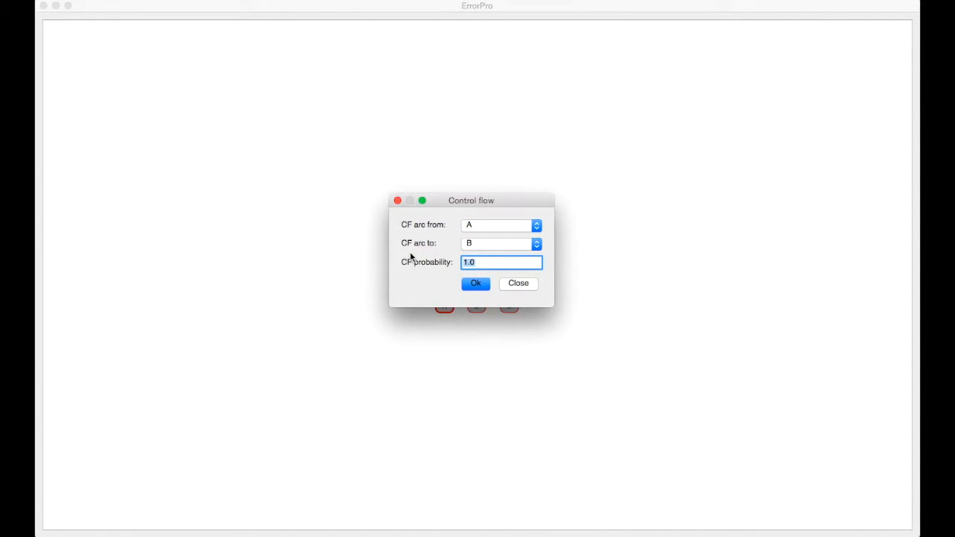
{"action": "type", "text": "0.7"}
{"action": "key", "text": "Return"}
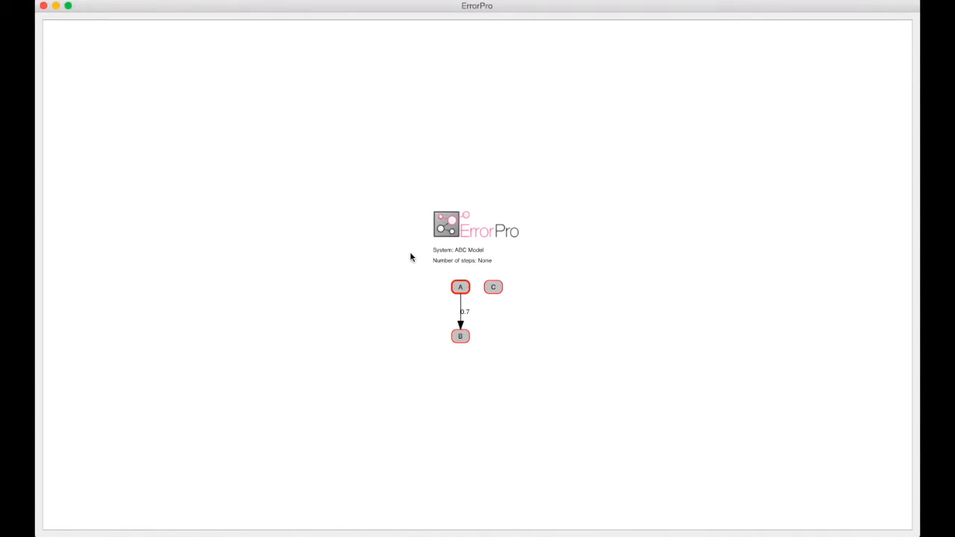
- Add a control flow arc from A to C with probability 0.3
{"action": "right_click", "coordinate": [460, 287]}
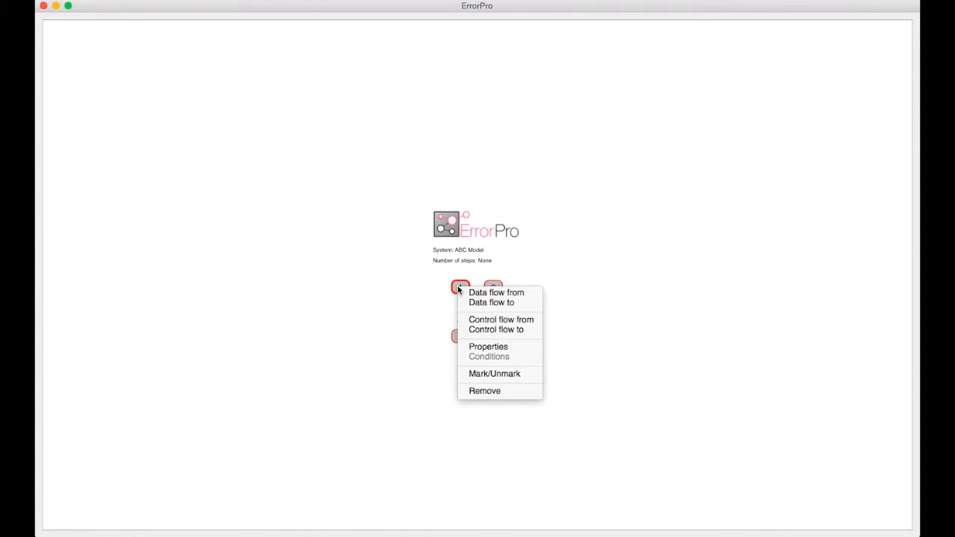
{"action": "left_click", "coordinate": [484, 277]}
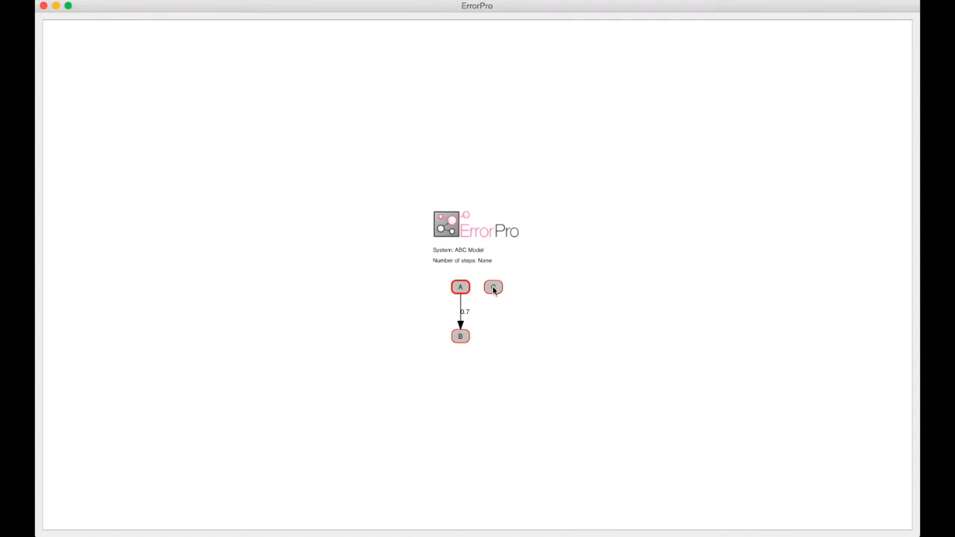
{"action": "right_click", "coordinate": [492, 287]}
{"action": "left_click", "coordinate": [526, 330]}
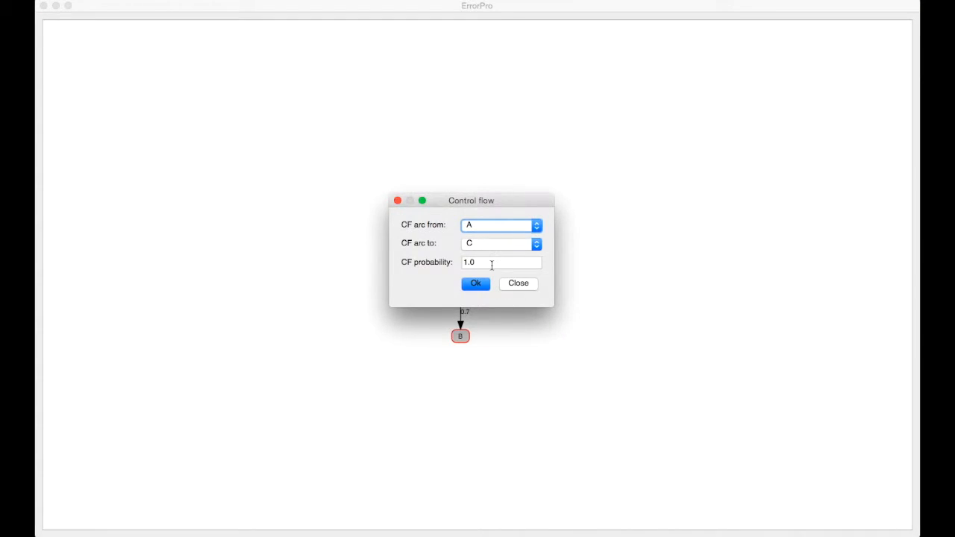
{"action": "type", "text": "0.3"}
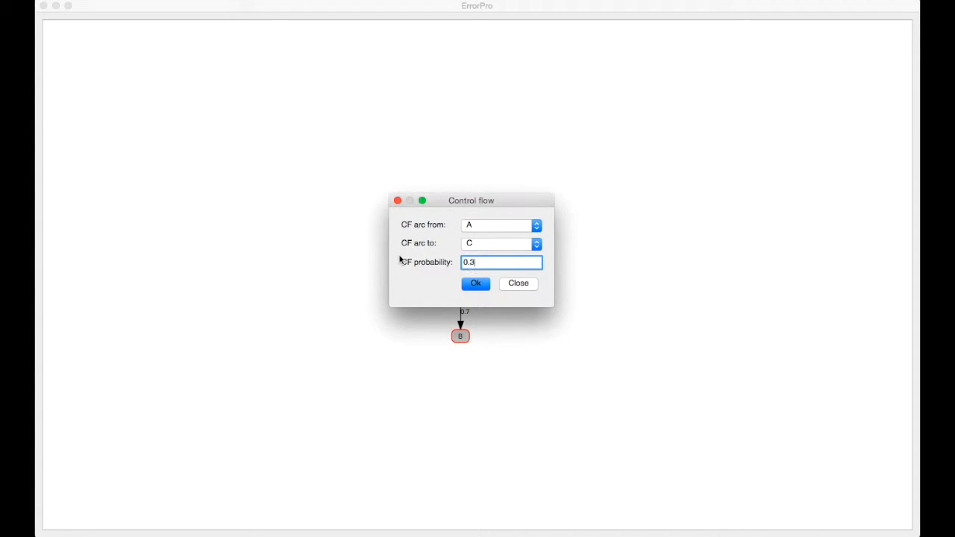
{"action": "key", "text": "Return"}
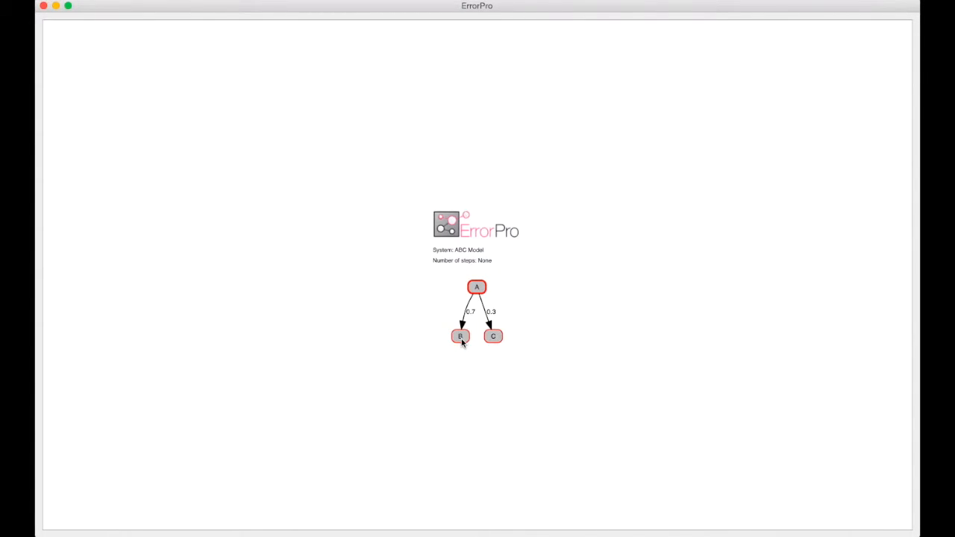
- Add a control flow arc from B to C with probability 1.0
{"action": "right_click", "coordinate": [462, 338]}
{"action": "left_click", "coordinate": [495, 373]}
{"action": "right_click", "coordinate": [493, 337]}
{"action": "left_click", "coordinate": [516, 382]}
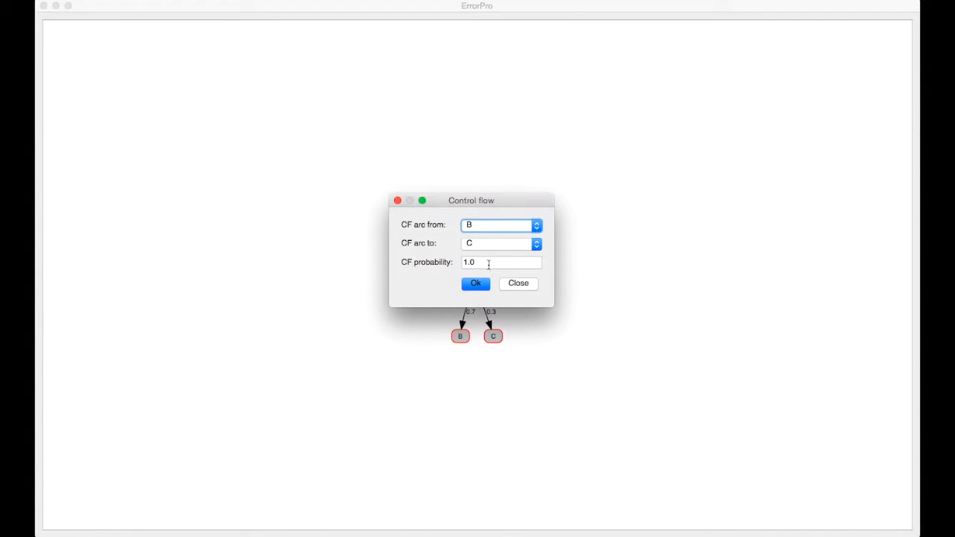
{"action": "left_click", "coordinate": [476, 287]}
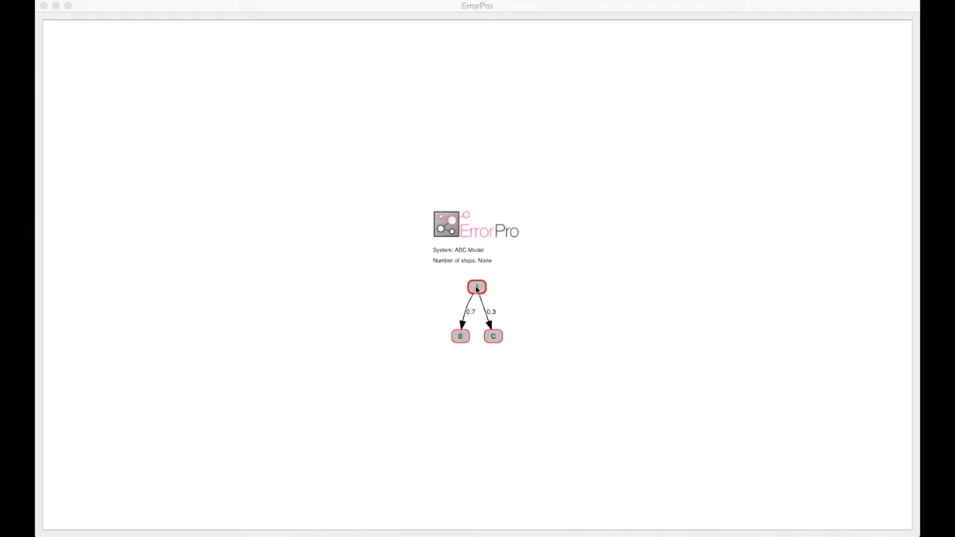
- Add a control flow arc from C back to A with probability 1
{"action": "right_click", "coordinate": [488, 361]}
{"action": "left_click", "coordinate": [516, 396]}
{"action": "right_click", "coordinate": [490, 265]}
{"action": "left_click", "coordinate": [514, 311]}
{"action": "left_click", "coordinate": [475, 287]}
- Add a data storage item named d1 to the model
{"action": "right_click", "coordinate": [393, 264]}
{"action": "left_click", "coordinate": [415, 282]}
{"action": "type", "text": "d1"}
{"action": "left_click", "coordinate": [471, 276]}
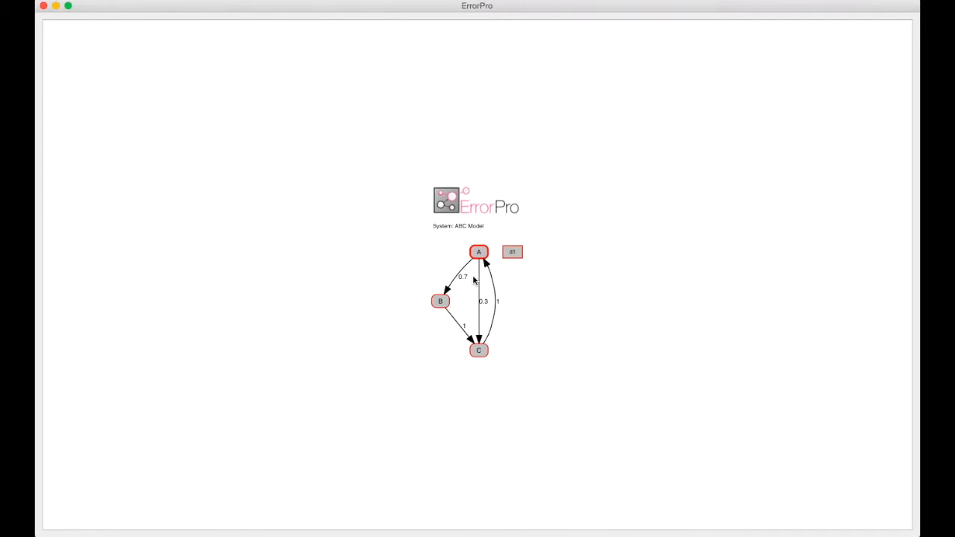
- Connect data d1 with data flow arcs from A to d1 and from d1 to B
{"action": "right_click", "coordinate": [483, 257]}
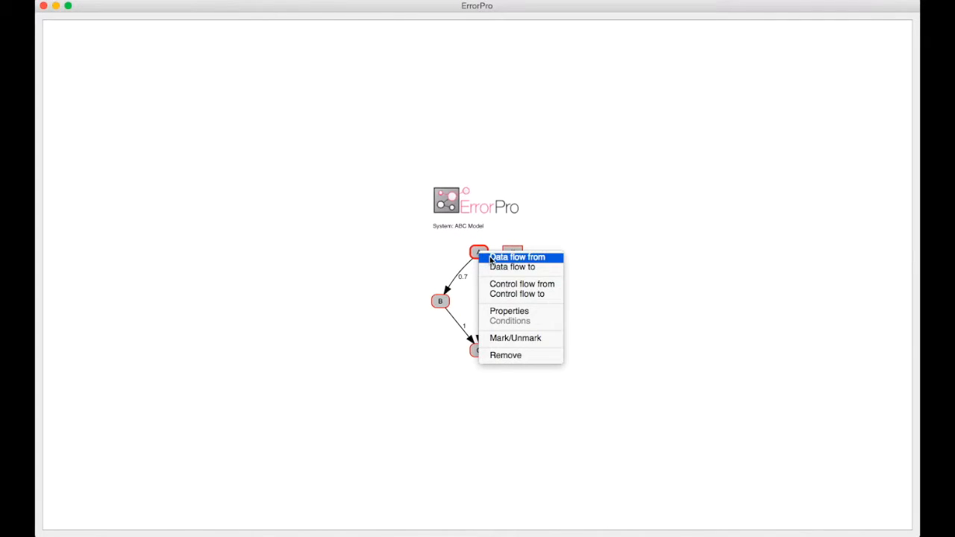
{"action": "left_click", "coordinate": [490, 258]}
{"action": "right_click", "coordinate": [511, 254]}
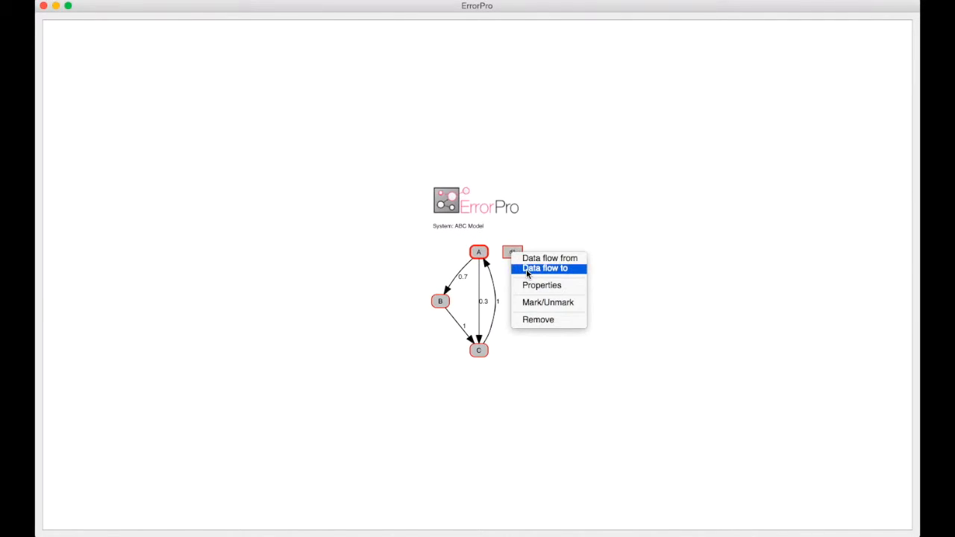
{"action": "left_click", "coordinate": [527, 269]}
{"action": "right_click", "coordinate": [506, 313]}
{"action": "right_click", "coordinate": [432, 312]}
{"action": "left_click", "coordinate": [459, 328]}
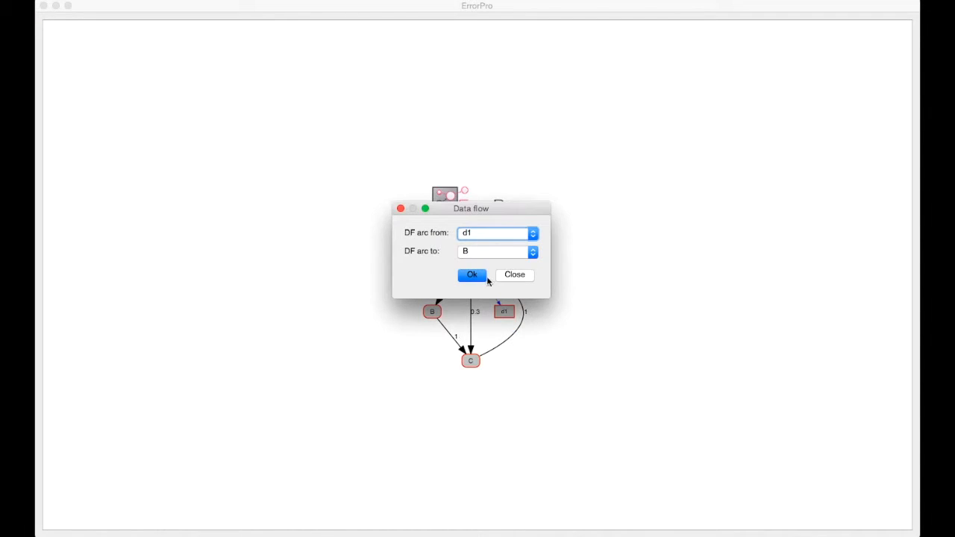
{"action": "left_click", "coordinate": [484, 276]}
- Add data d2 and connect it with data flow arcs from B to d2 and from d2 to C
{"action": "right_click", "coordinate": [360, 256]}
{"action": "left_click", "coordinate": [383, 273]}
{"action": "type", "text": "d2"}
{"action": "left_click", "coordinate": [471, 275]}
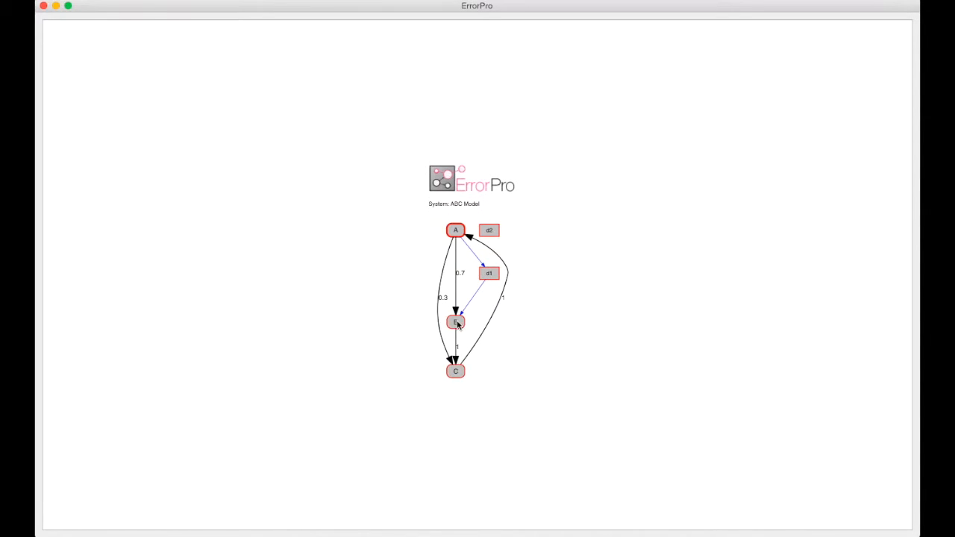
{"action": "left_click", "coordinate": [470, 275]}
{"action": "right_click", "coordinate": [461, 384]}
{"action": "right_click", "coordinate": [504, 381]}
{"action": "left_click", "coordinate": [522, 386]}
{"action": "left_click", "coordinate": [473, 276]}
- Add data d3 and connect it with data flow arcs from A to d3 and from d3 to C
{"action": "right_click", "coordinate": [366, 273]}
{"action": "left_click", "coordinate": [395, 290]}
{"action": "type", "text": "d3"}
{"action": "left_click", "coordinate": [471, 275]}
{"action": "right_click", "coordinate": [459, 214]}
{"action": "right_click", "coordinate": [486, 215]}
{"action": "left_click", "coordinate": [515, 232]}
{"action": "right_click", "coordinate": [510, 267]}
{"action": "left_click", "coordinate": [521, 273]}
{"action": "right_click", "coordinate": [443, 396]}
{"action": "left_click", "coordinate": [461, 413]}
{"action": "left_click", "coordinate": [469, 283]}
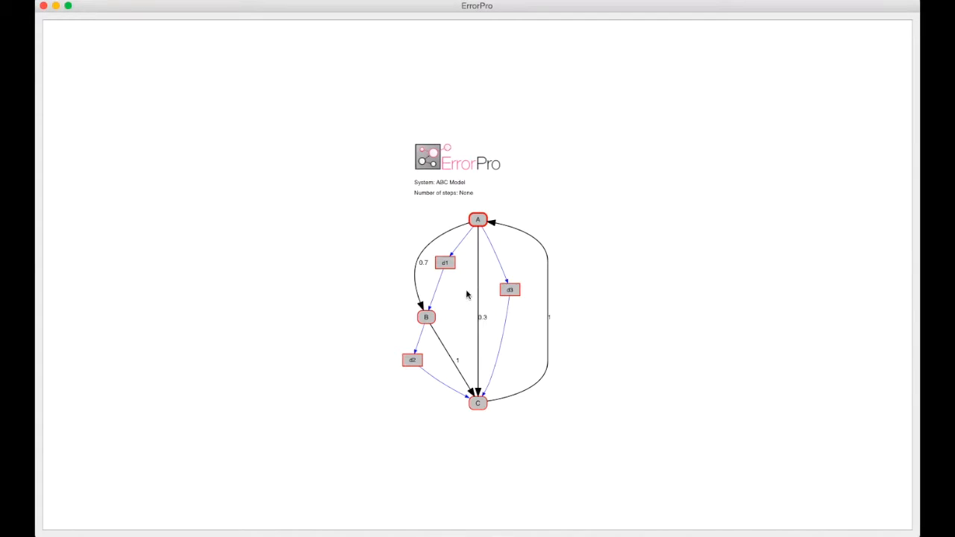
- Add data named output and connect it with a data flow arc from C
{"action": "right_click", "coordinate": [448, 435]}
{"action": "left_click", "coordinate": [465, 445]}
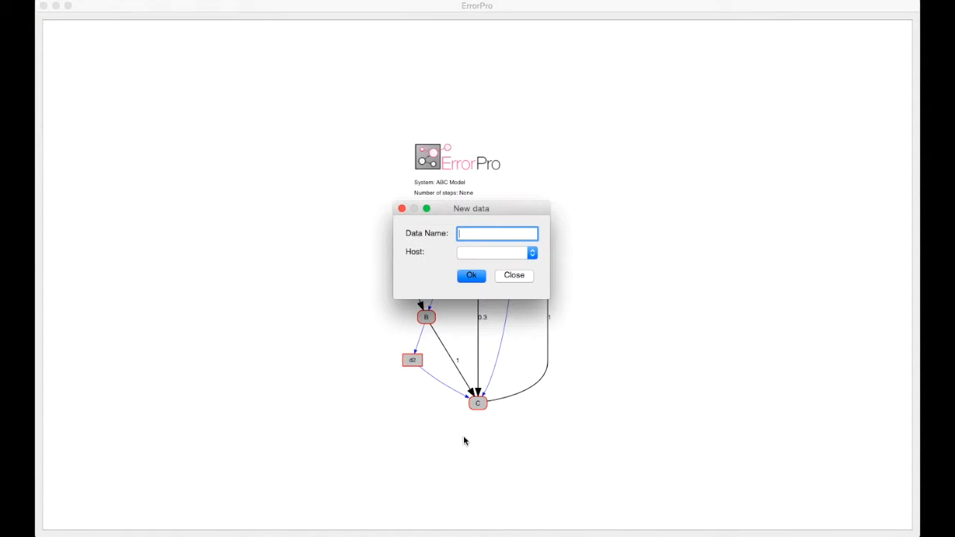
{"action": "type", "text": "output"}
{"action": "left_click", "coordinate": [472, 276]}
{"action": "right_click", "coordinate": [478, 395]}
{"action": "left_click", "coordinate": [498, 401]}
{"action": "right_click", "coordinate": [514, 209]}
{"action": "left_click", "coordinate": [531, 226]}
{"action": "left_click", "coordinate": [471, 275]}
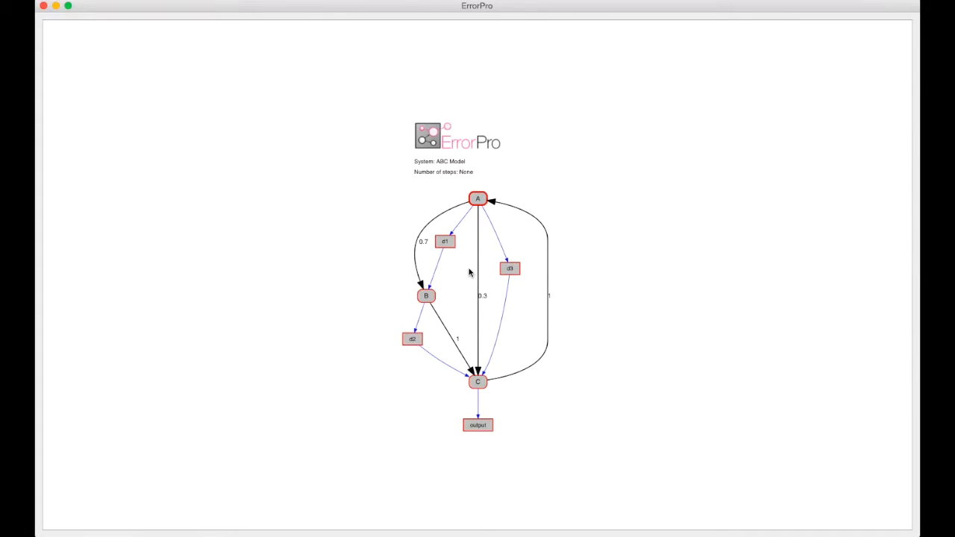
- In the conditions of element A, set the probability of the update with d1 and d3 both 'ok' to 0.9
{"action": "right_click", "coordinate": [480, 199]}
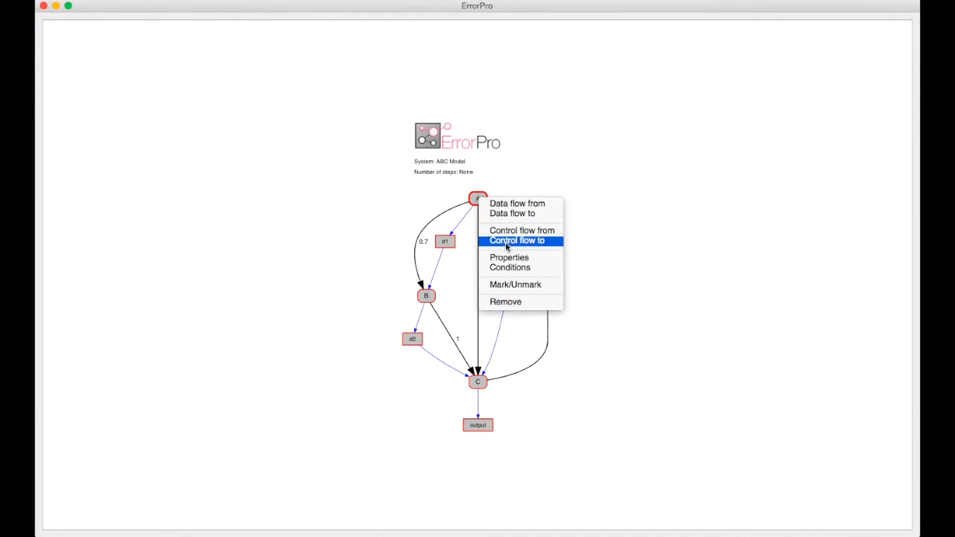
{"action": "left_click", "coordinate": [508, 269]}
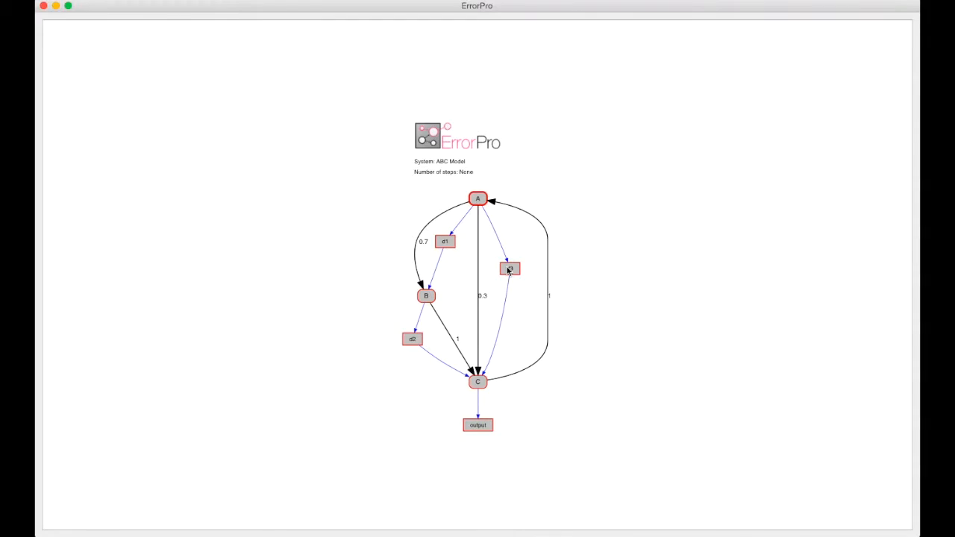
{"action": "left_click_drag", "start_coordinate": [481, 128], "coordinate": [352, 70]}
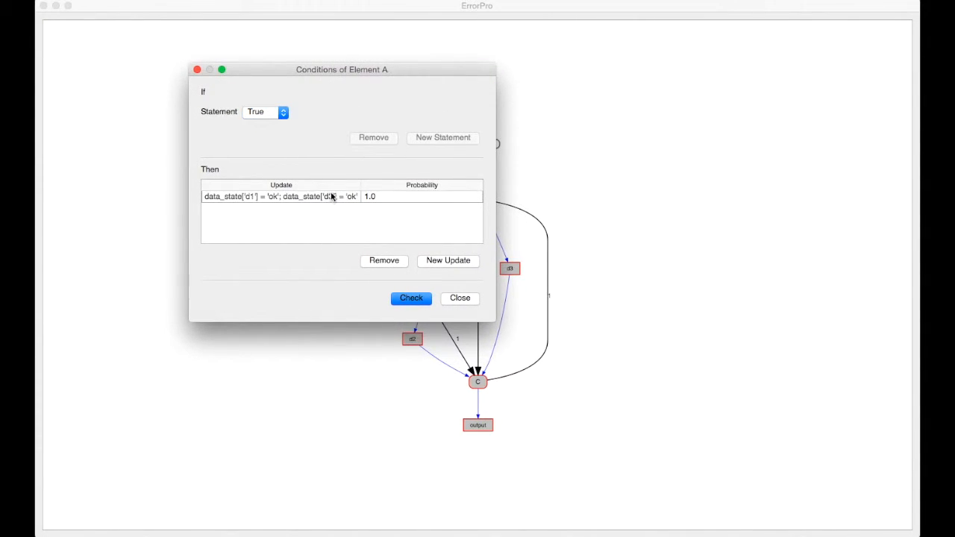
{"action": "left_click", "coordinate": [375, 199]}
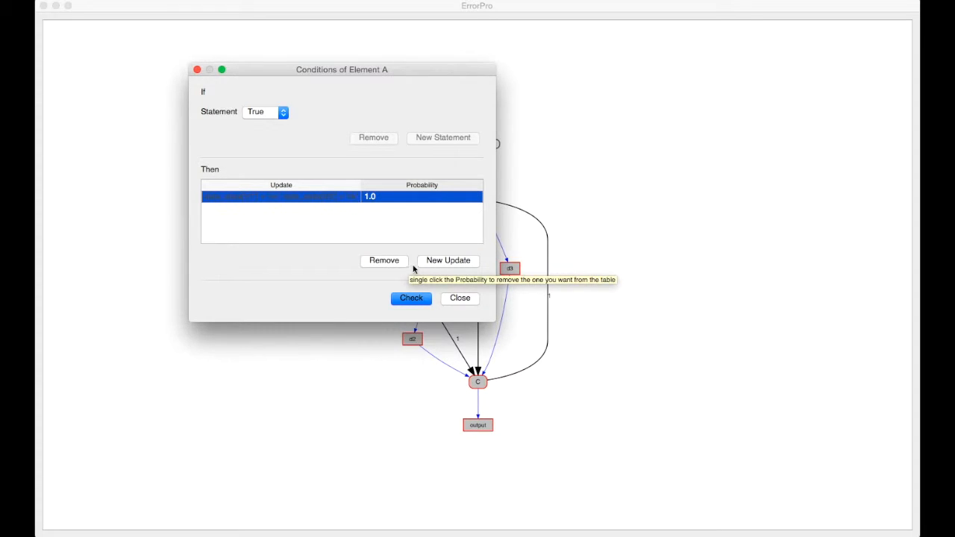
{"action": "left_click", "coordinate": [384, 196]}
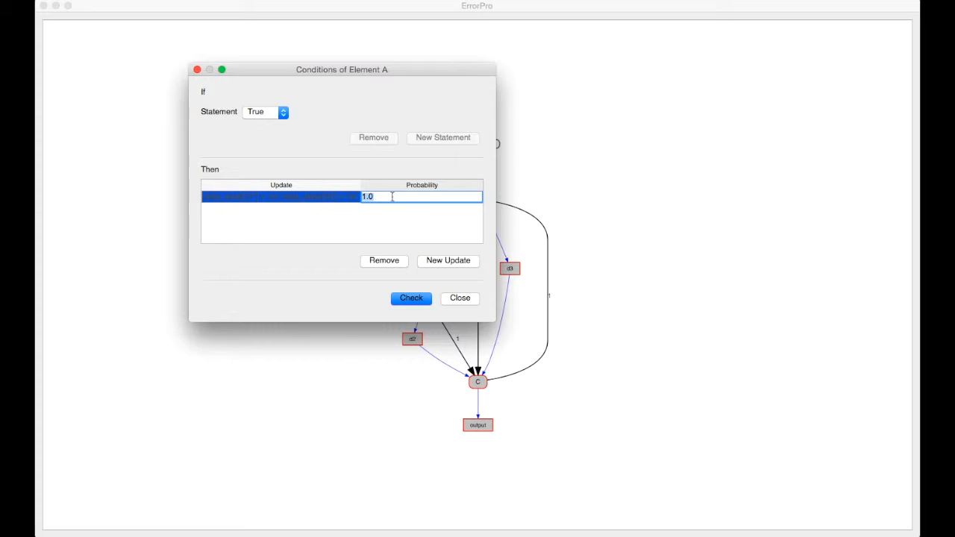
{"action": "left_click", "coordinate": [400, 196]}
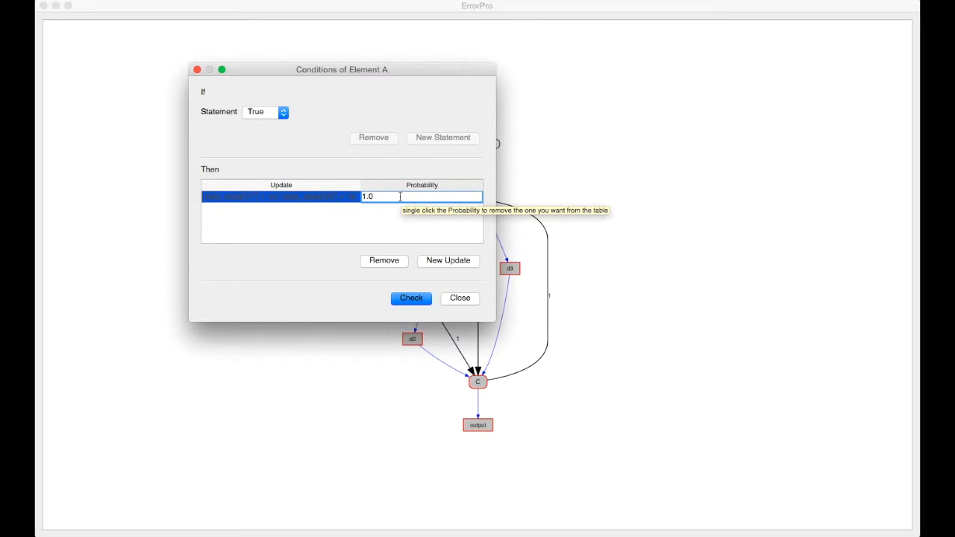
{"action": "key", "text": "BackSpace"}
{"action": "key", "text": "BackSpace"}
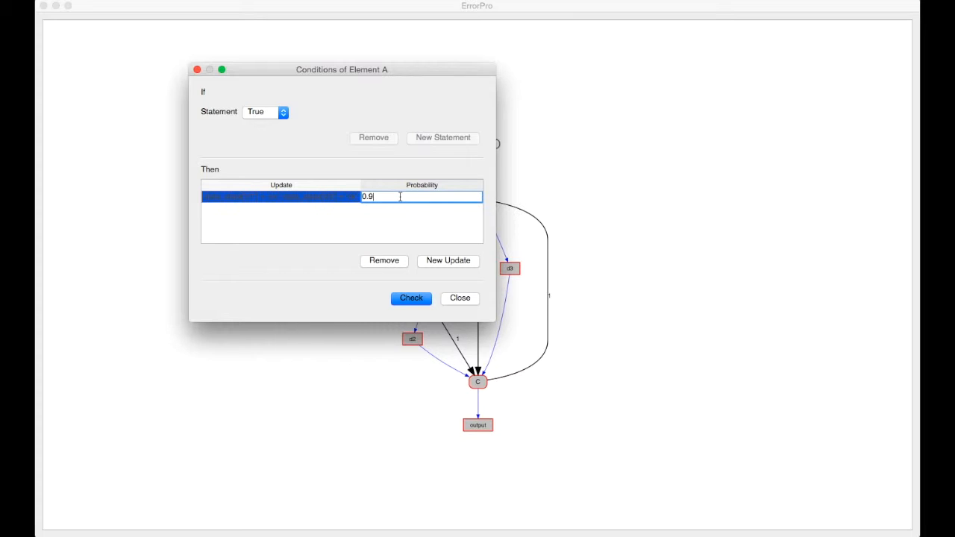
{"action": "left_click", "coordinate": [408, 236]}
- Add a new update for element A that sets d1 and d3 to 'error' with probability 0.1
{"action": "left_click", "coordinate": [447, 266]}
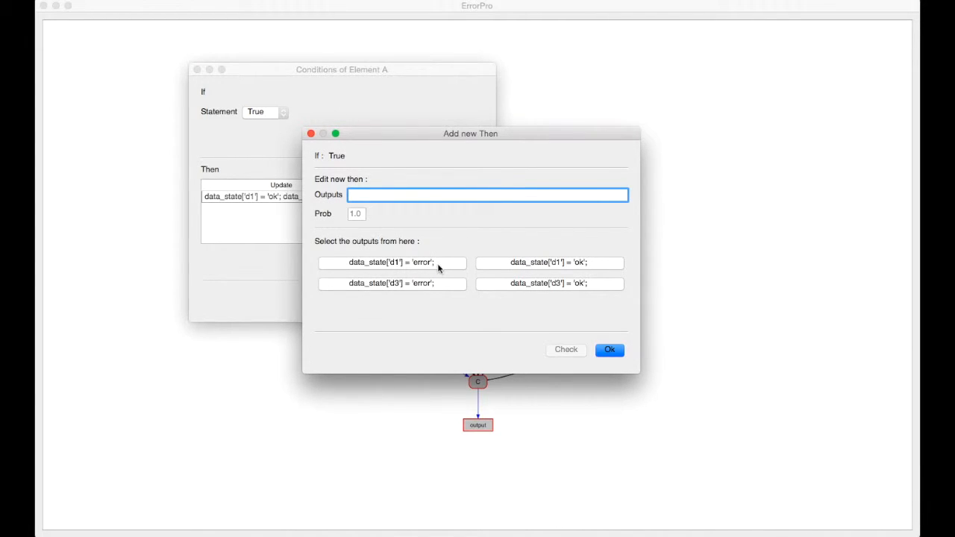
{"action": "left_click", "coordinate": [434, 264]}
{"action": "left_click", "coordinate": [429, 282]}
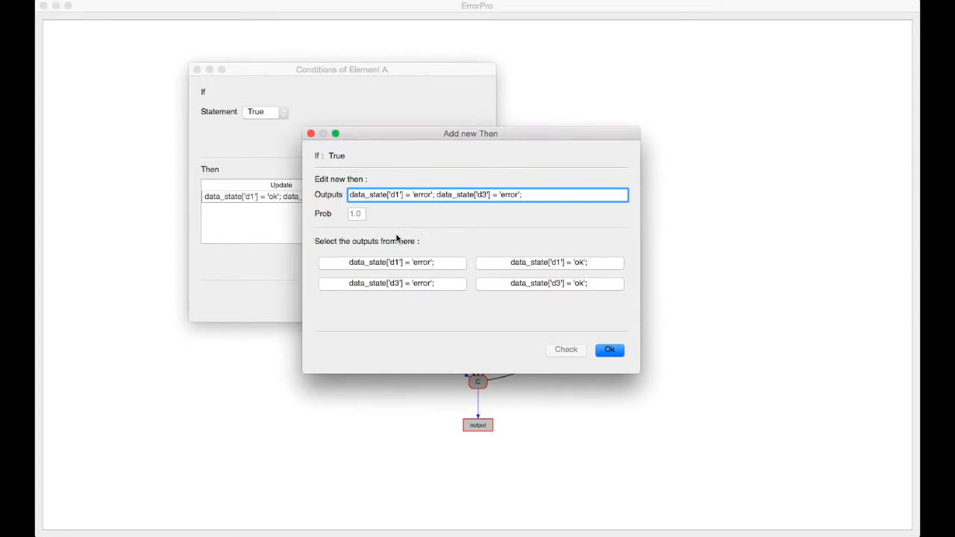
{"action": "left_click", "coordinate": [359, 215]}
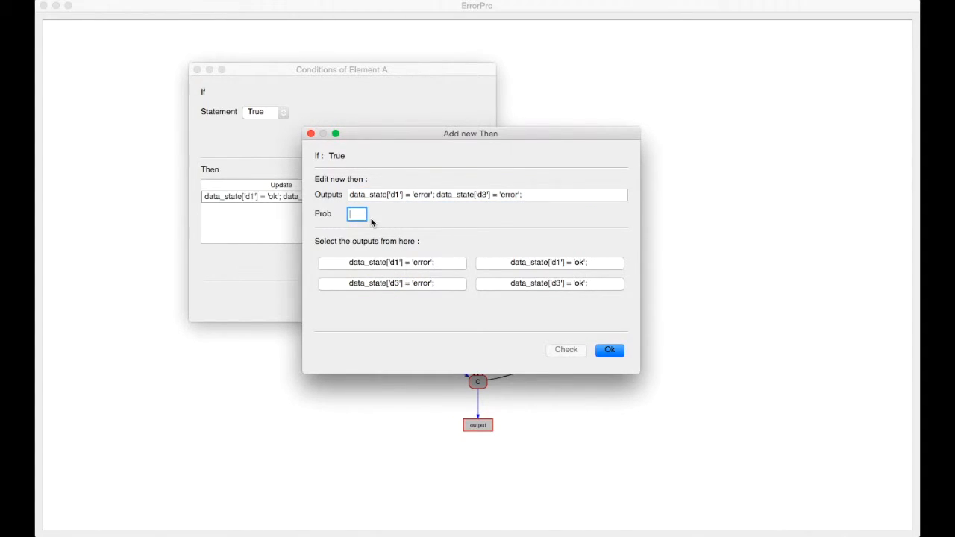
{"action": "type", "text": "0.1"}
{"action": "left_click", "coordinate": [609, 349]}
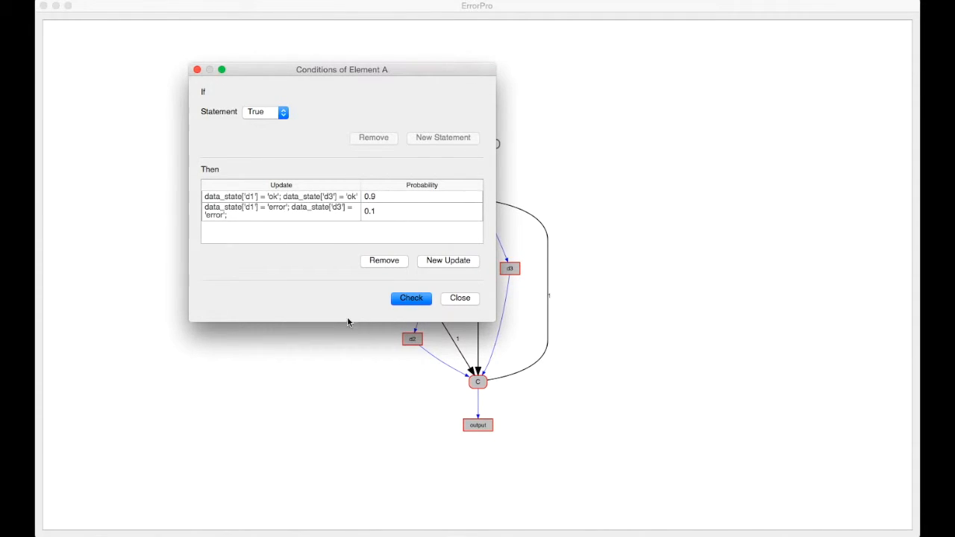
- Widen the conditions window of element A and its update column so the full update text fits, and close the window
{"action": "left_click_drag", "start_coordinate": [495, 320], "coordinate": [542, 320]}
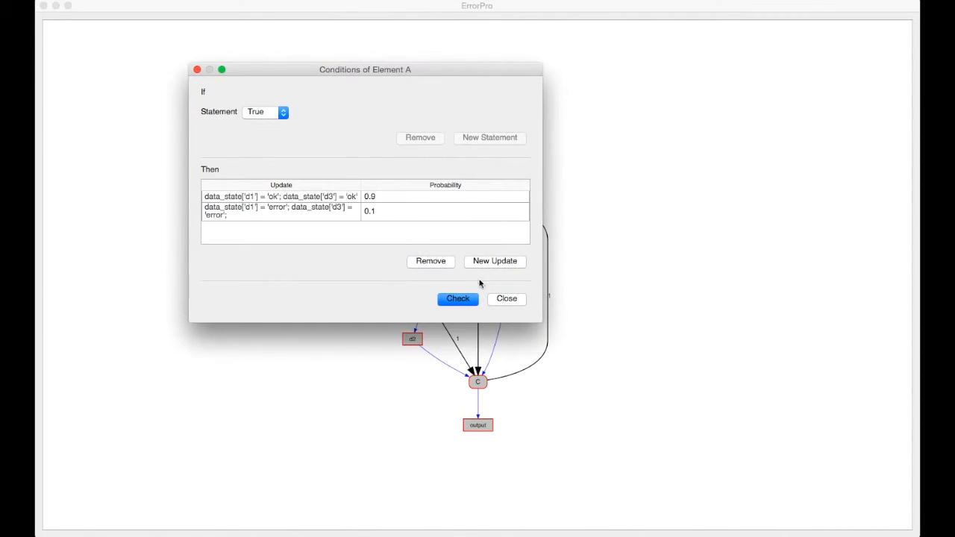
{"action": "left_click_drag", "start_coordinate": [362, 187], "coordinate": [385, 191]}
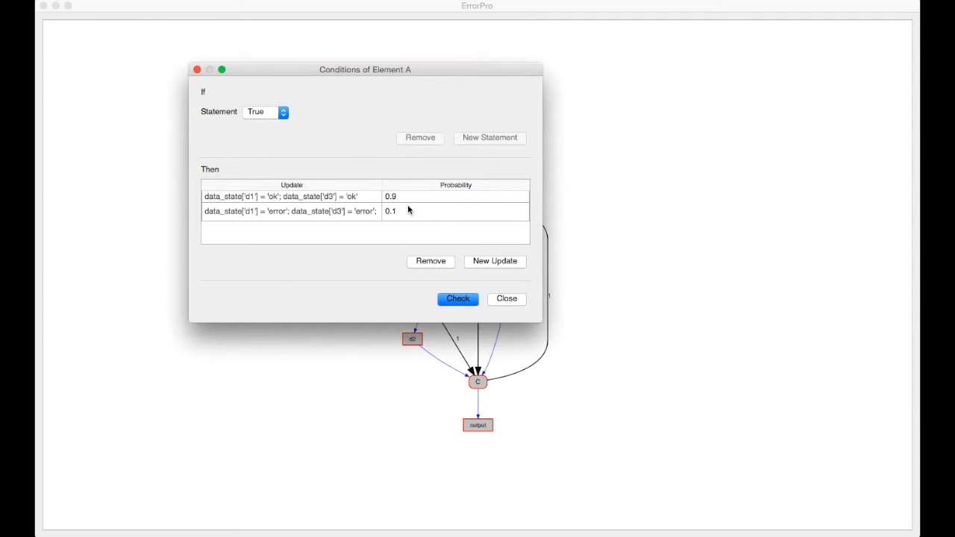
{"action": "left_click", "coordinate": [506, 298]}
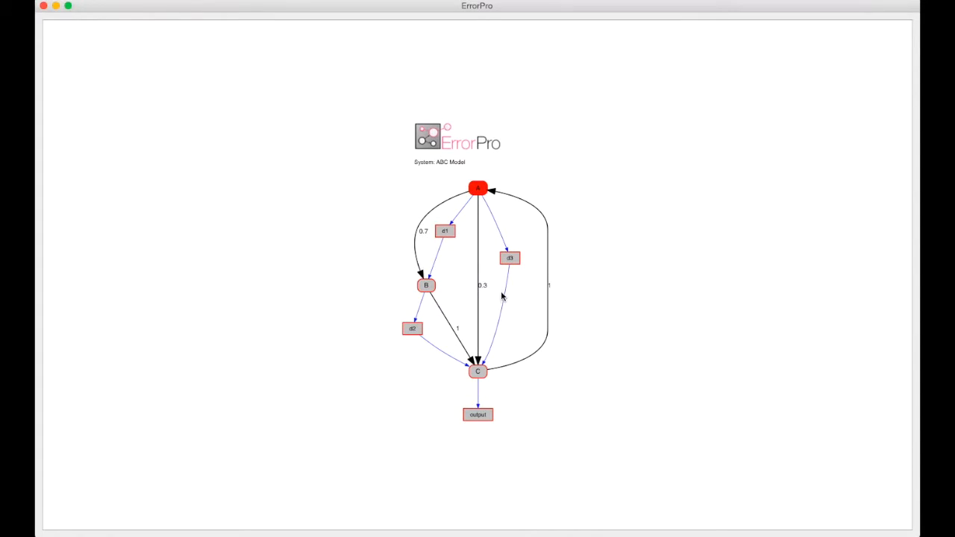
- In the conditions of element B, for d1 equal to 'error', set the probability of the d2 = 'error' update to 0.9
{"action": "right_click", "coordinate": [426, 286]}
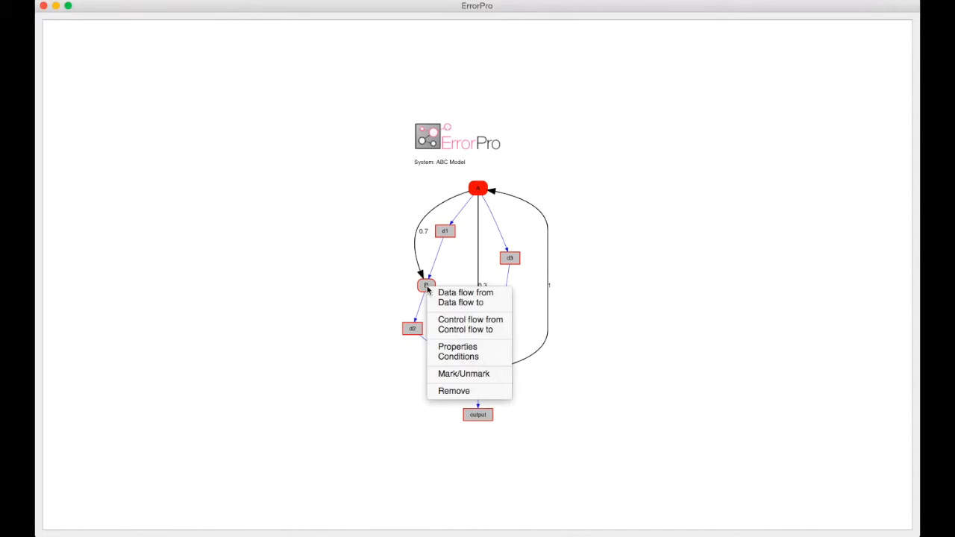
{"action": "left_click", "coordinate": [464, 359]}
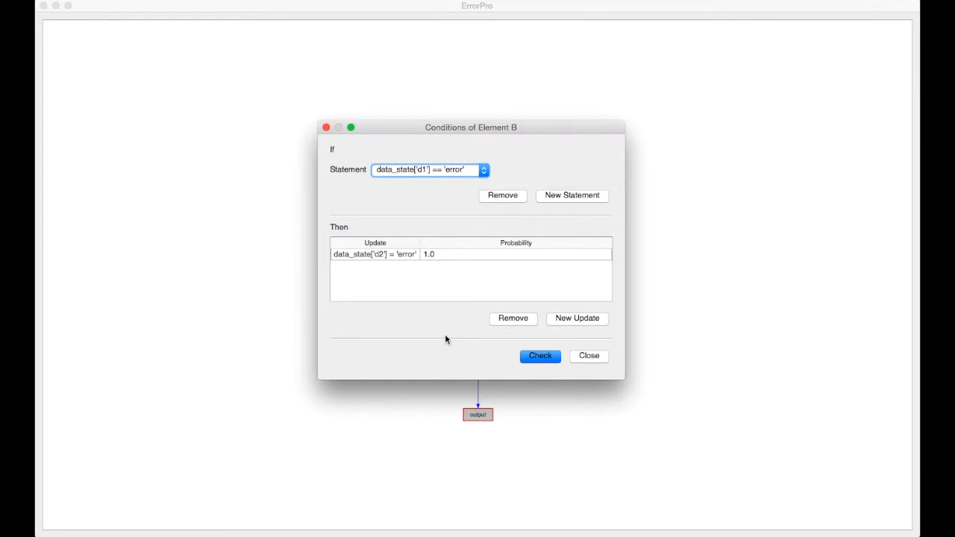
{"action": "left_click", "coordinate": [453, 173]}
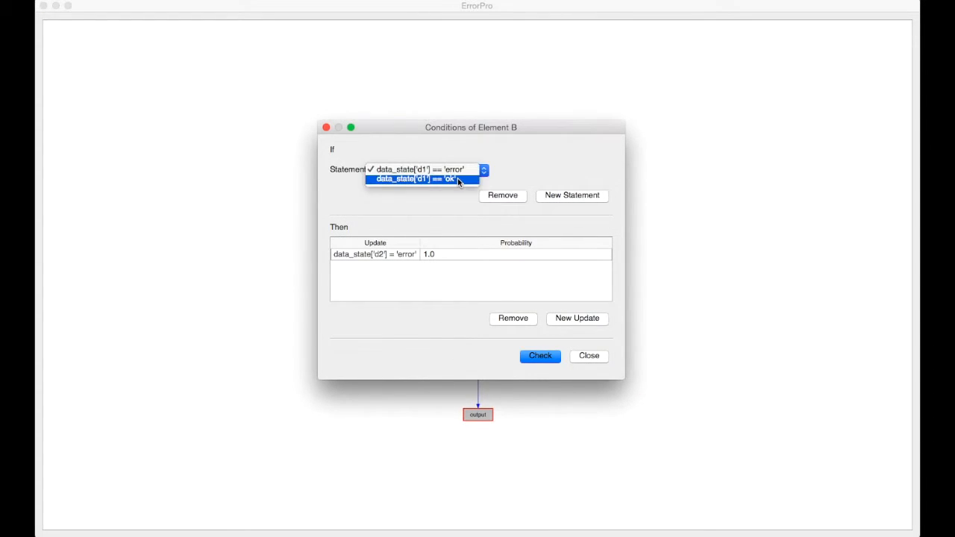
{"action": "left_click", "coordinate": [457, 179]}
{"action": "left_click", "coordinate": [447, 171]}
{"action": "left_click", "coordinate": [447, 158]}
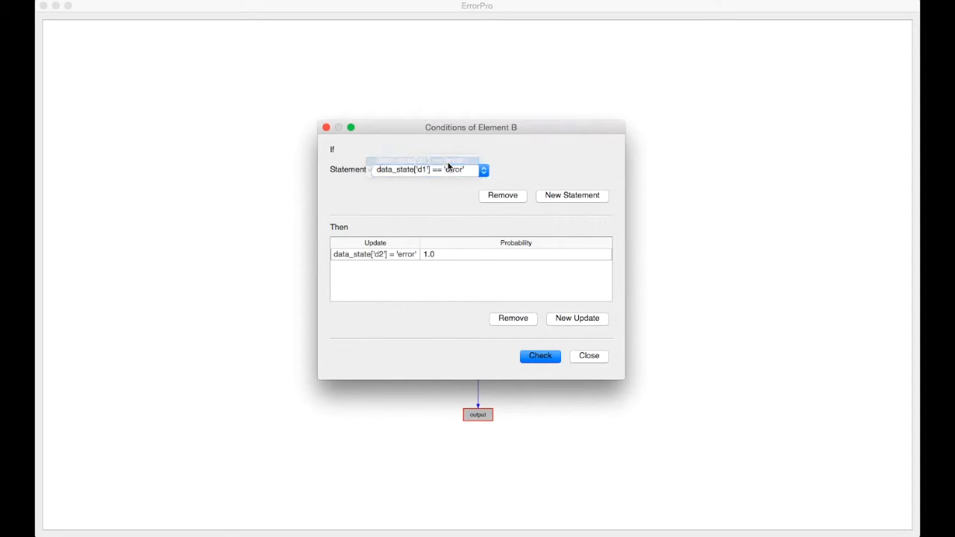
{"action": "left_click", "coordinate": [437, 255]}
{"action": "left_click", "coordinate": [437, 254]}
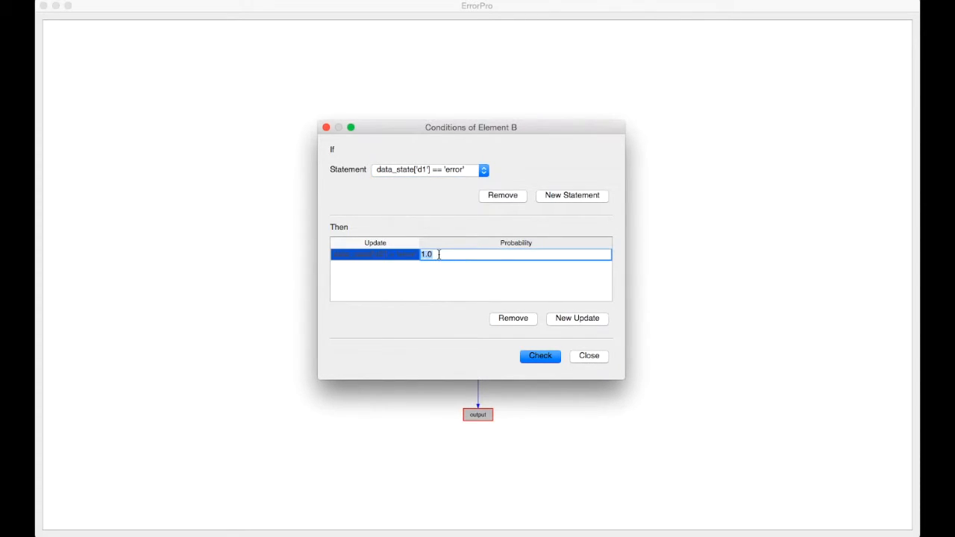
{"action": "type", "text": "0.9"}
{"action": "left_click", "coordinate": [448, 282]}
- Add a new update for element B's d1 'error' statement that sets d2 to 'ok' with probability 0.1
{"action": "left_click", "coordinate": [577, 319]}
{"action": "left_click", "coordinate": [533, 265]}
{"action": "left_click", "coordinate": [359, 214]}
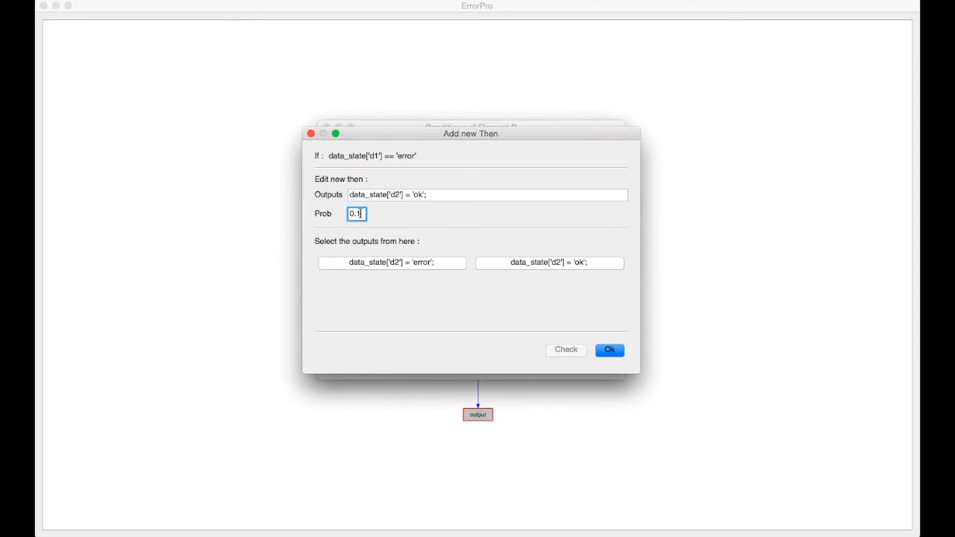
{"action": "left_click", "coordinate": [610, 350]}
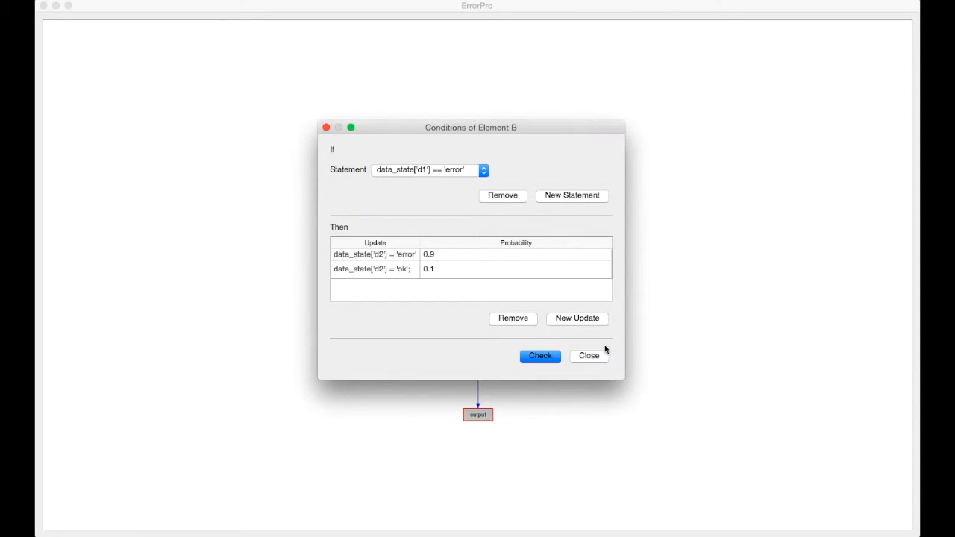
- Check the conditions of element B and close them
{"action": "left_click", "coordinate": [556, 356]}
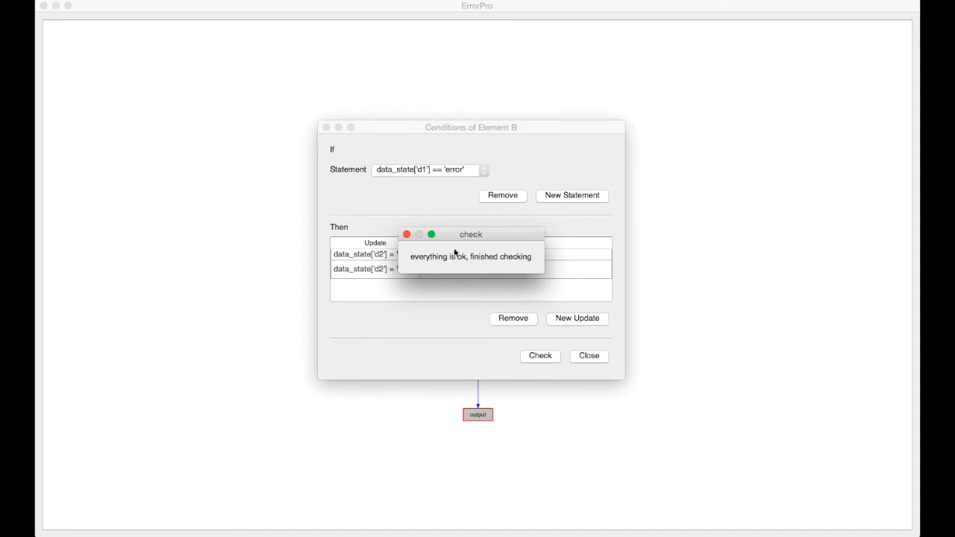
{"action": "left_click", "coordinate": [407, 236]}
{"action": "left_click", "coordinate": [589, 356]}
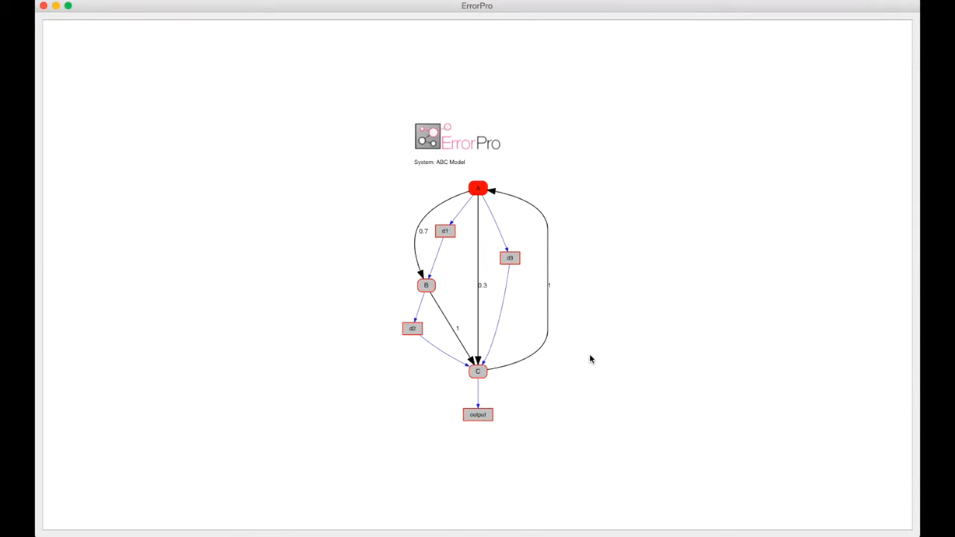
- In the conditions of element C, for d2 or d3 equal to 'error', lower the probability of the output = 'error' update
{"action": "right_click", "coordinate": [478, 374]}
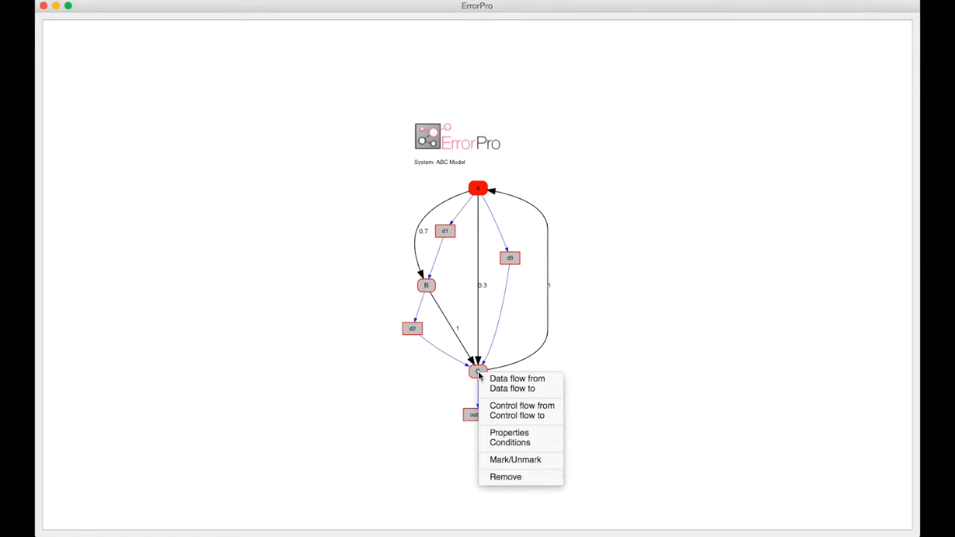
{"action": "left_click", "coordinate": [513, 444]}
{"action": "left_click", "coordinate": [518, 169]}
{"action": "left_click", "coordinate": [518, 178]}
{"action": "left_click", "coordinate": [517, 173]}
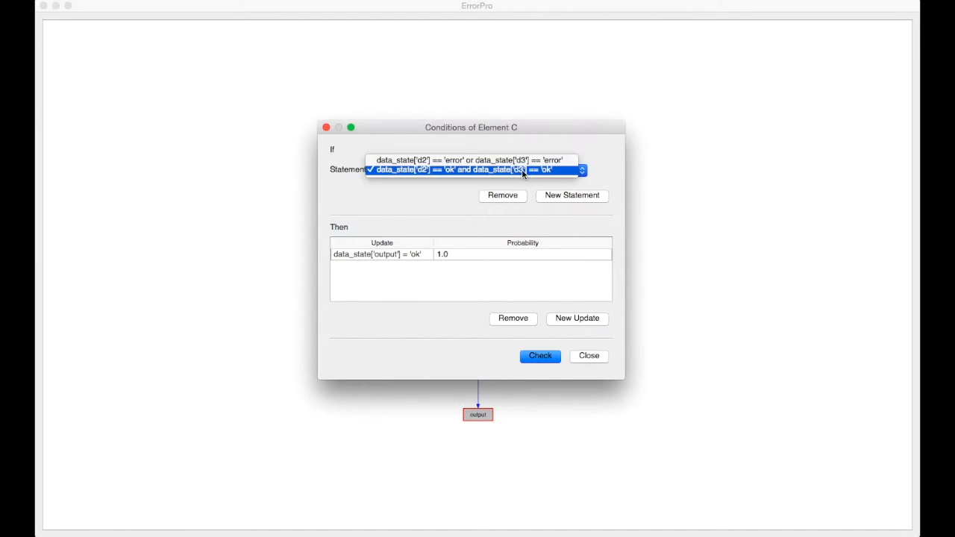
{"action": "left_click", "coordinate": [522, 162]}
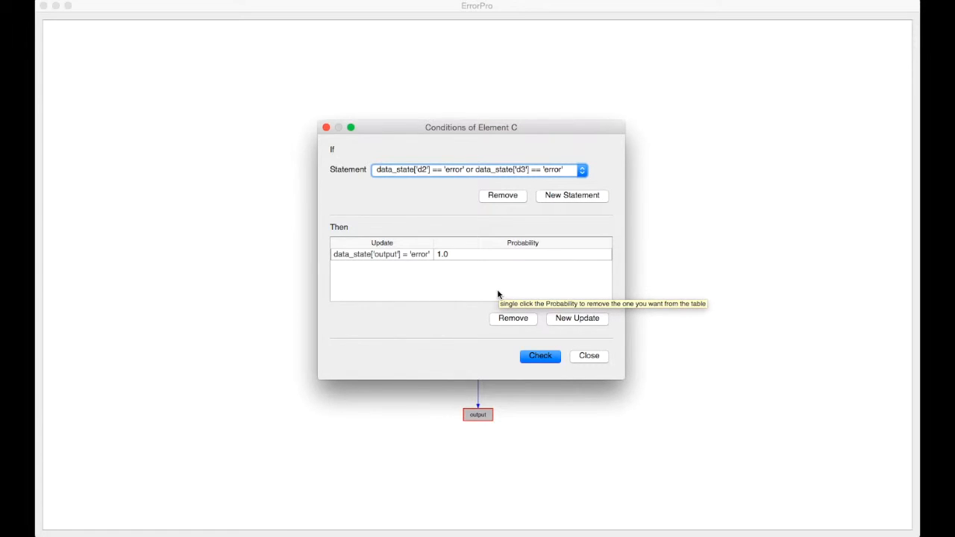
{"action": "left_click", "coordinate": [469, 254]}
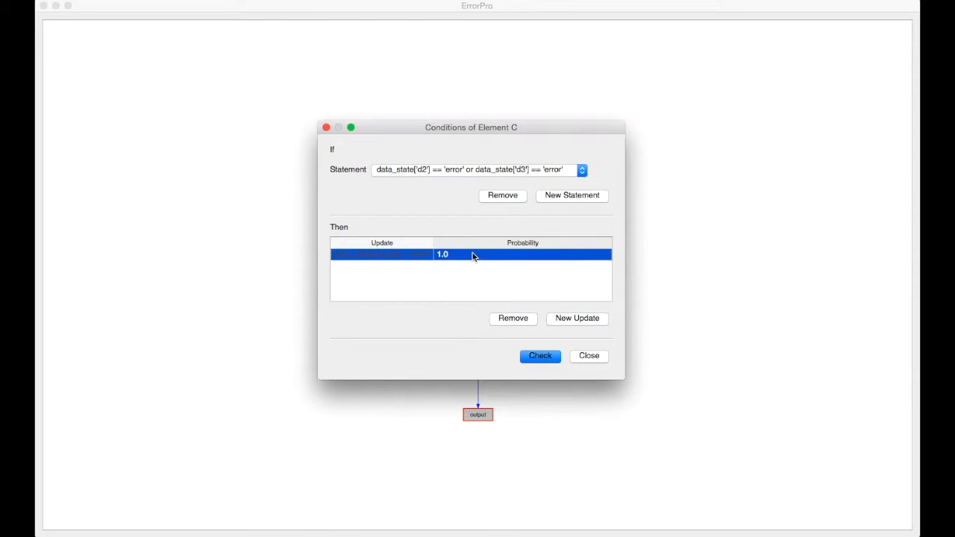
{"action": "left_click", "coordinate": [455, 254]}
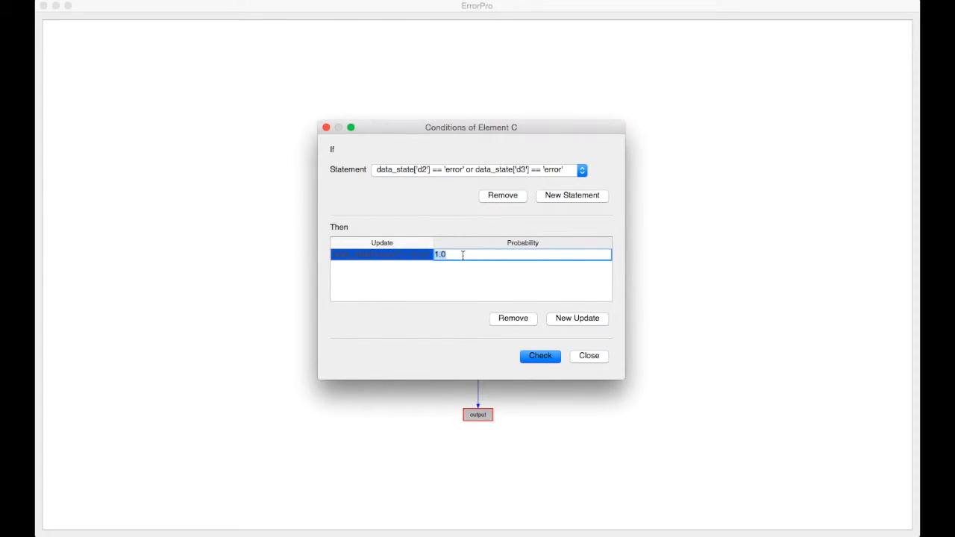
{"action": "type", "text": "0.8"}
{"action": "left_click", "coordinate": [535, 294]}
- Add a new update to the same statement of element C that sets output to 'ok' with probability 0.2, and close the conditions
{"action": "left_click", "coordinate": [578, 319]}
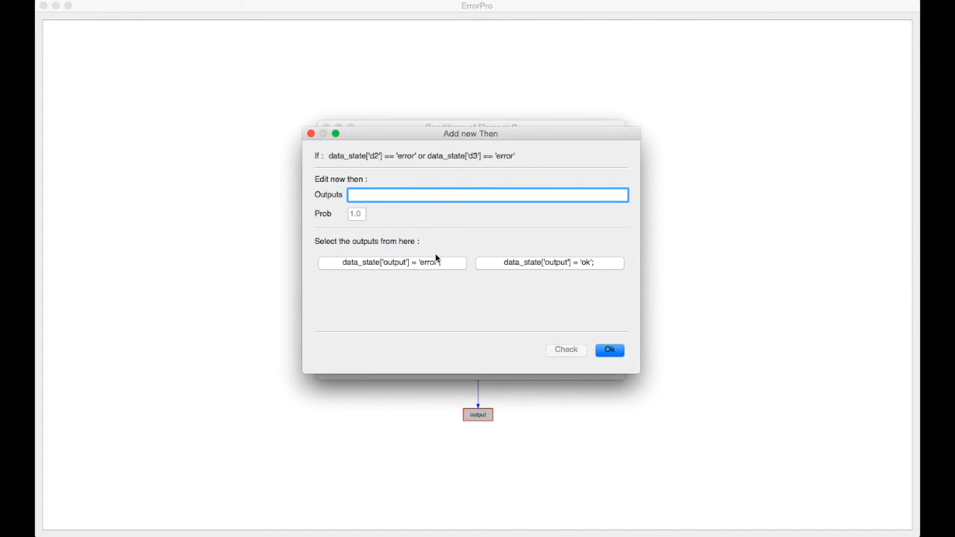
{"action": "left_click", "coordinate": [505, 263]}
{"action": "left_click", "coordinate": [358, 214]}
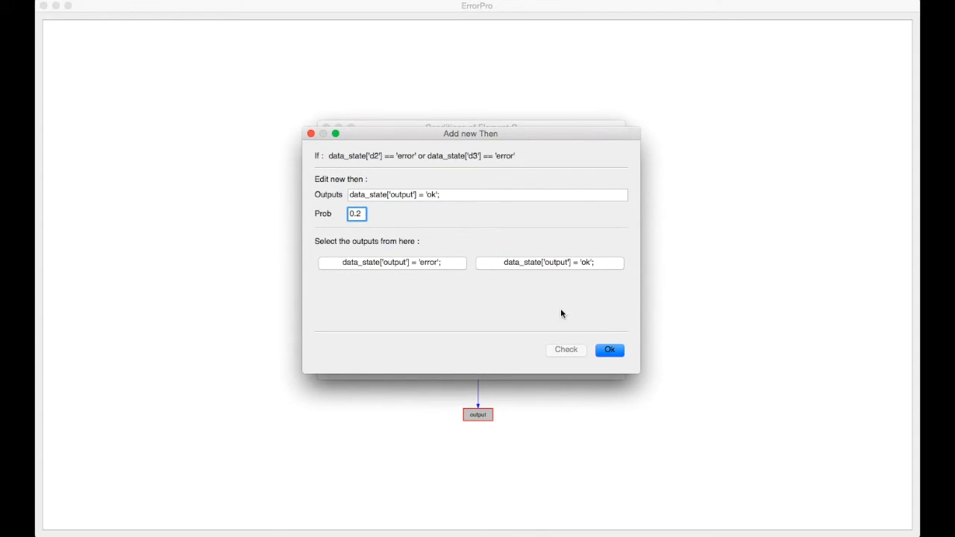
{"action": "left_click", "coordinate": [610, 350]}
{"action": "left_click", "coordinate": [593, 359]}
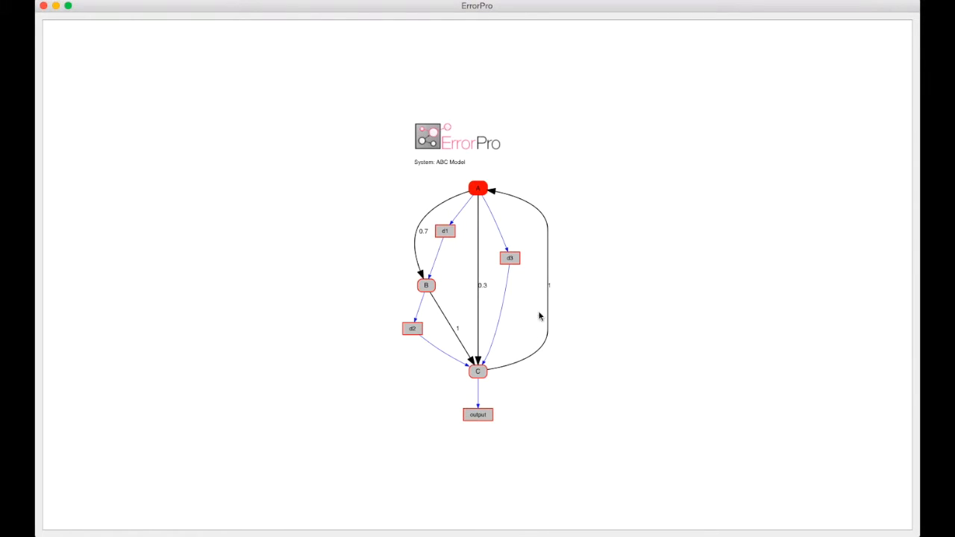
- Check the whole model for errors and dismiss the message
{"action": "right_click", "coordinate": [568, 263]}
{"action": "mouse_move", "coordinate": [597, 291]}
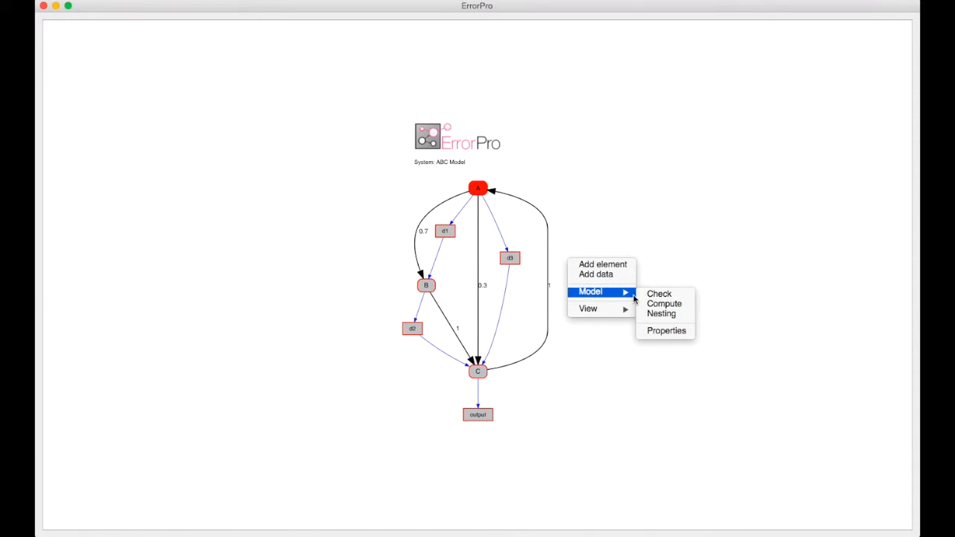
{"action": "left_click", "coordinate": [658, 295]}
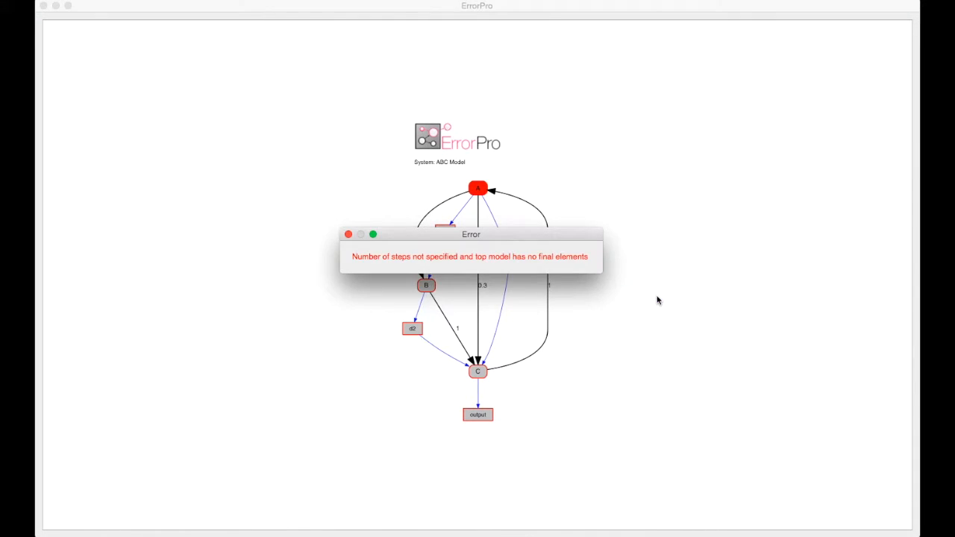
{"action": "left_click", "coordinate": [348, 235]}
- Set the model's number of steps to 100 in its properties
{"action": "right_click", "coordinate": [555, 187]}
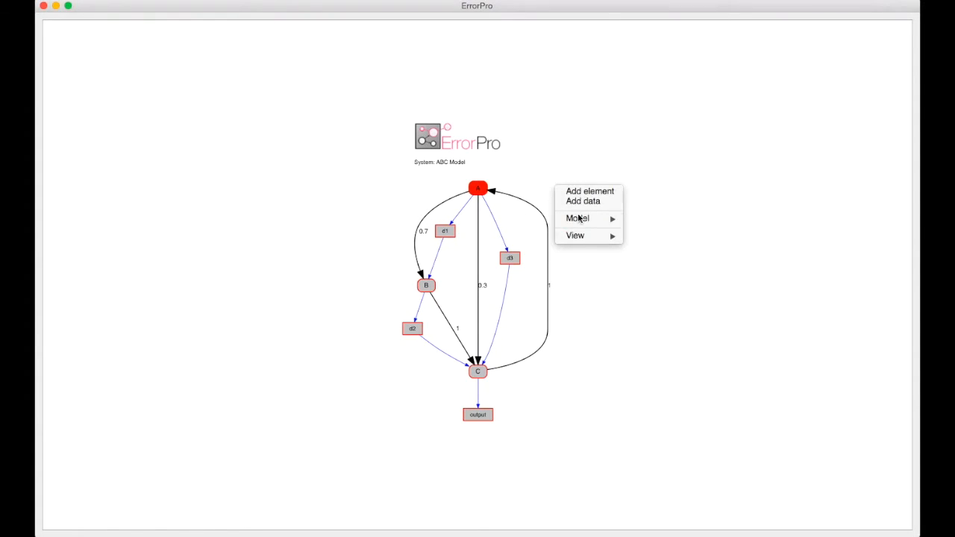
{"action": "mouse_move", "coordinate": [582, 221]}
{"action": "left_click", "coordinate": [660, 259]}
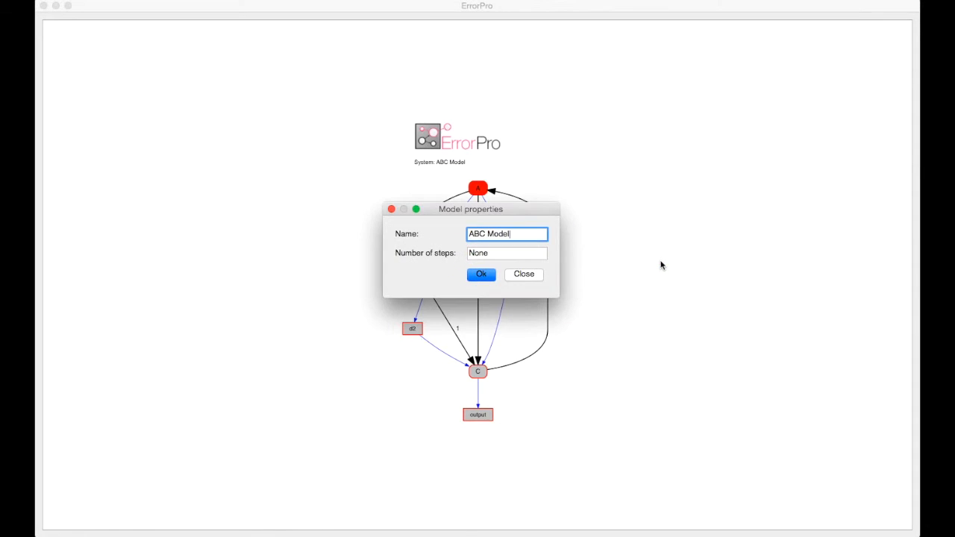
{"action": "double_click", "coordinate": [477, 253]}
{"action": "type", "text": "100"}
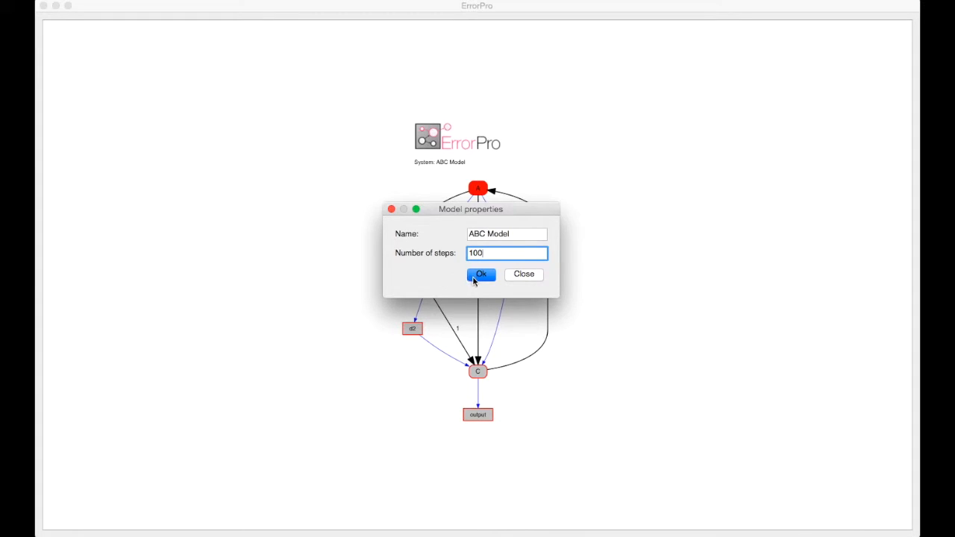
{"action": "left_click", "coordinate": [473, 280]}
- Turn on the display of properties in the model view
{"action": "right_click", "coordinate": [590, 256]}
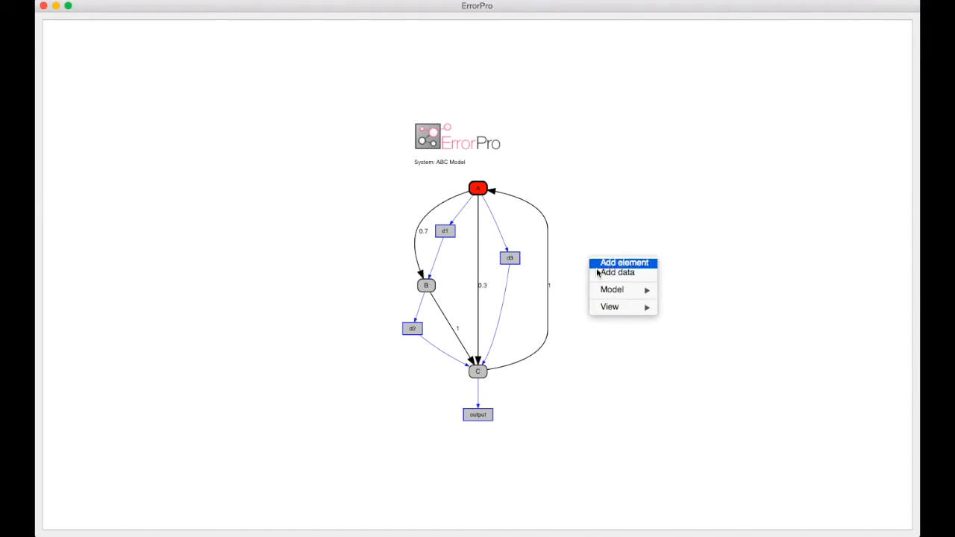
{"action": "mouse_move", "coordinate": [624, 309]}
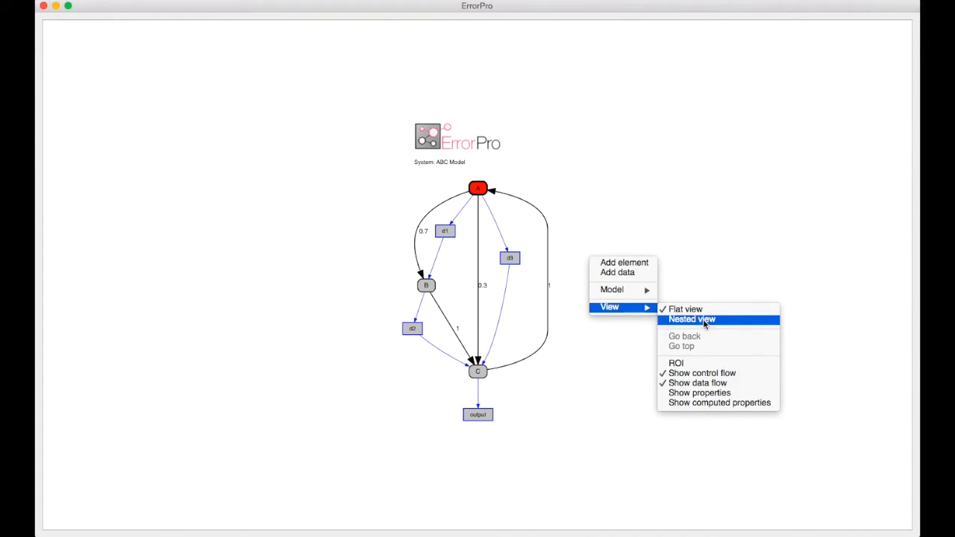
{"action": "left_click", "coordinate": [709, 393]}
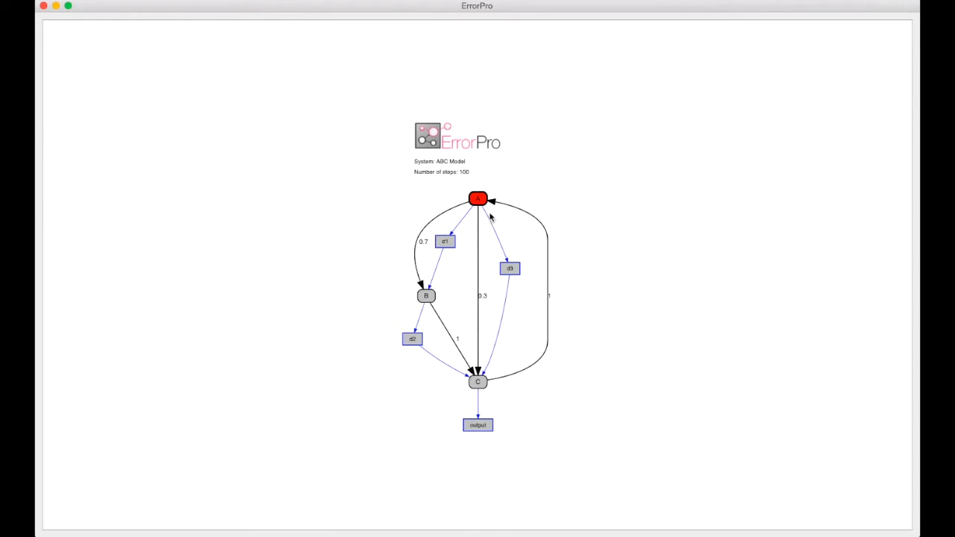
- Compute the model with 100 steps
{"action": "right_click", "coordinate": [565, 291]}
{"action": "mouse_move", "coordinate": [594, 321]}
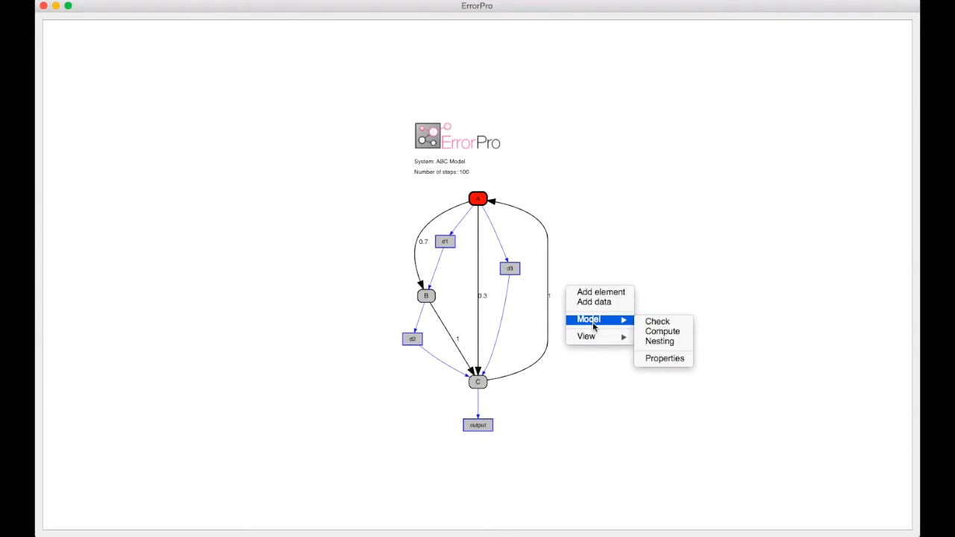
{"action": "left_click", "coordinate": [661, 330]}
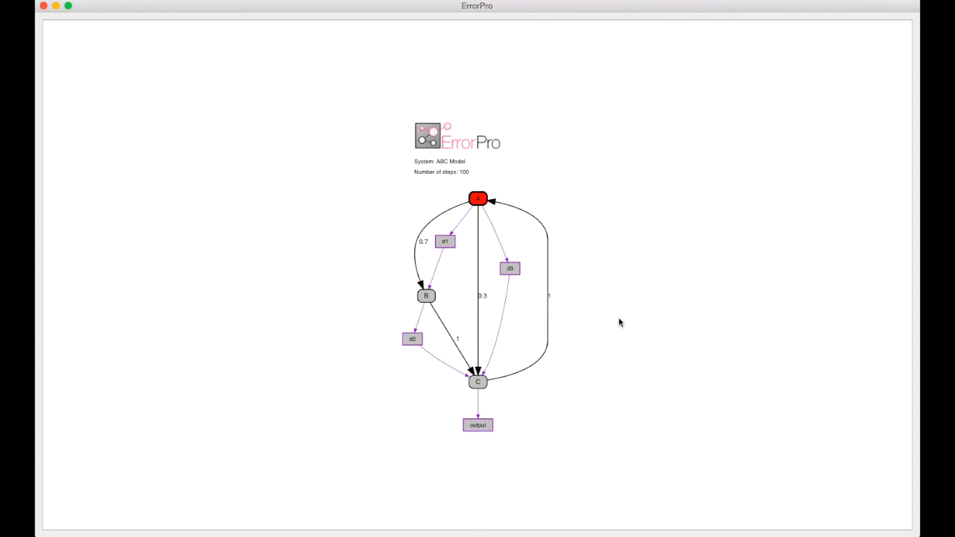
{"action": "right_click", "coordinate": [595, 293]}
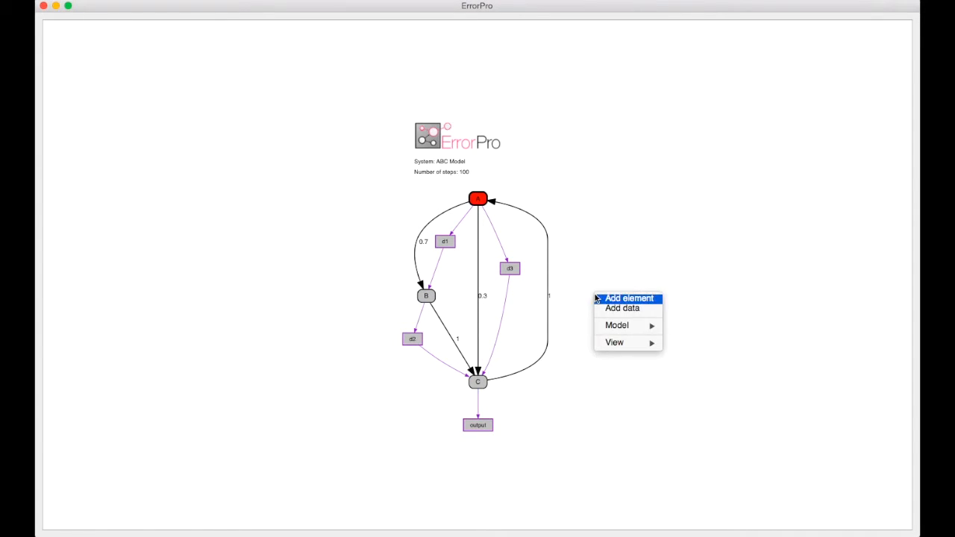
{"action": "left_click", "coordinate": [557, 296]}
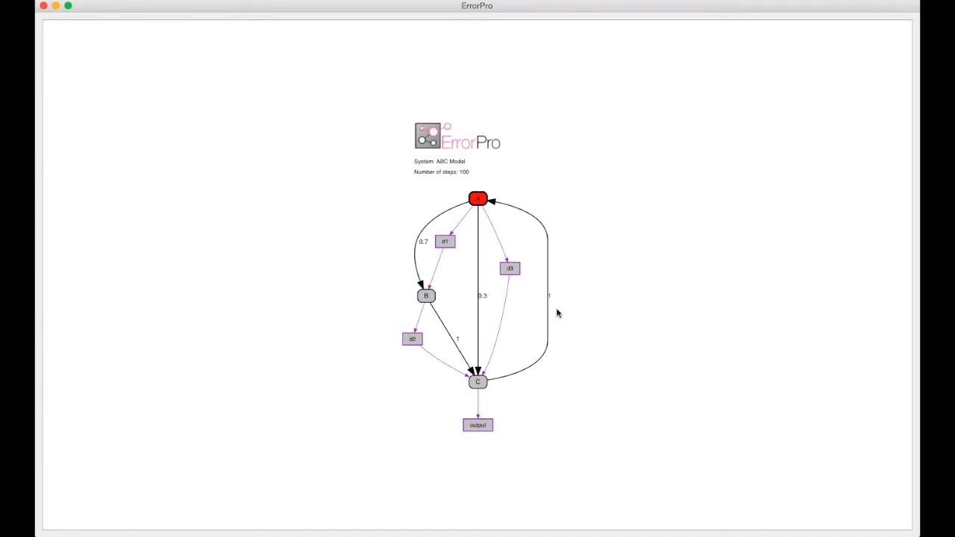
- Mark the data output, d2, d1 and d3 in the diagram
{"action": "right_click", "coordinate": [477, 426]}
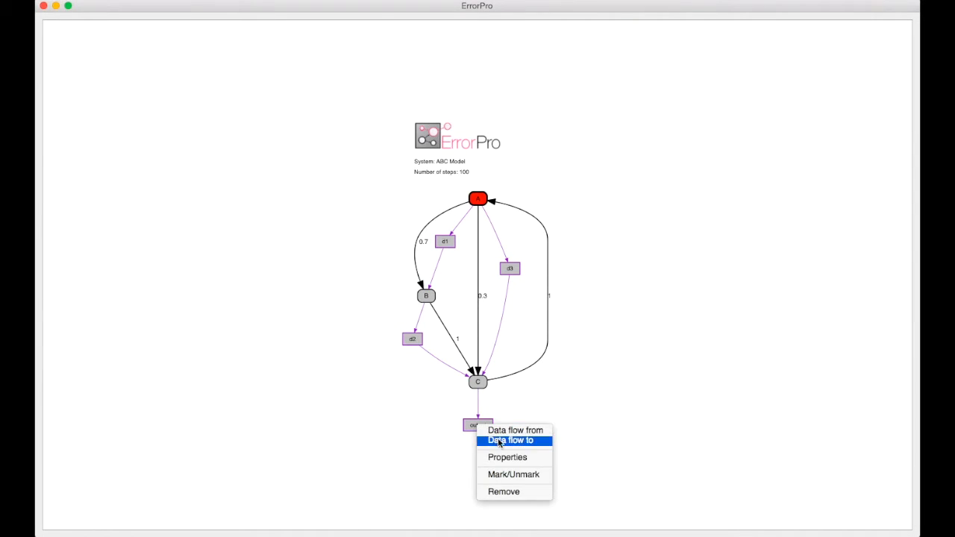
{"action": "left_click", "coordinate": [513, 474]}
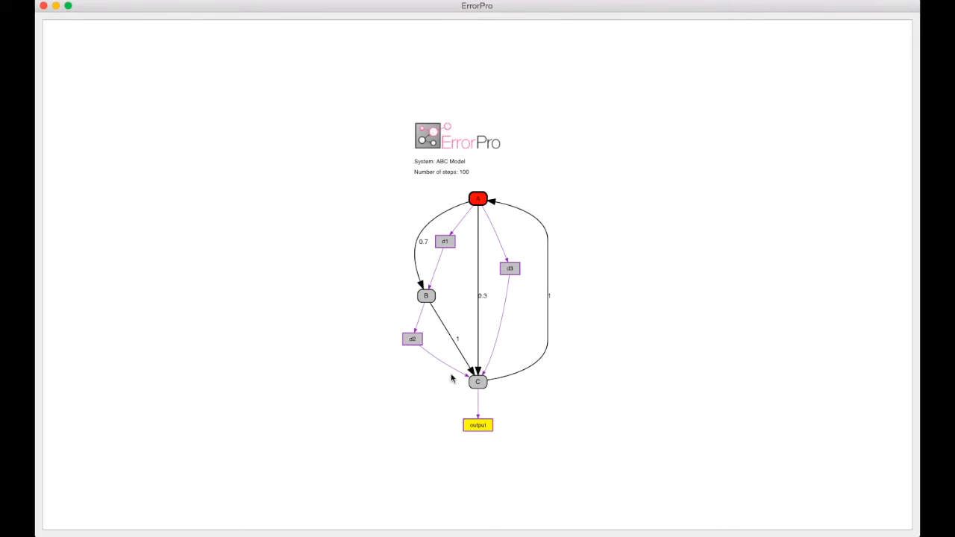
{"action": "right_click", "coordinate": [415, 341]}
{"action": "left_click", "coordinate": [452, 392]}
{"action": "right_click", "coordinate": [445, 244]}
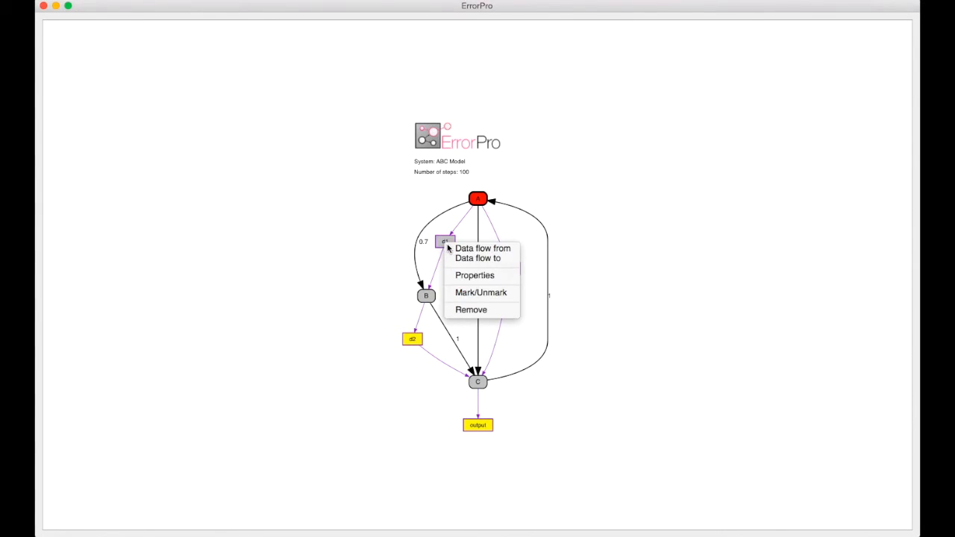
{"action": "left_click", "coordinate": [478, 294]}
{"action": "right_click", "coordinate": [502, 271]}
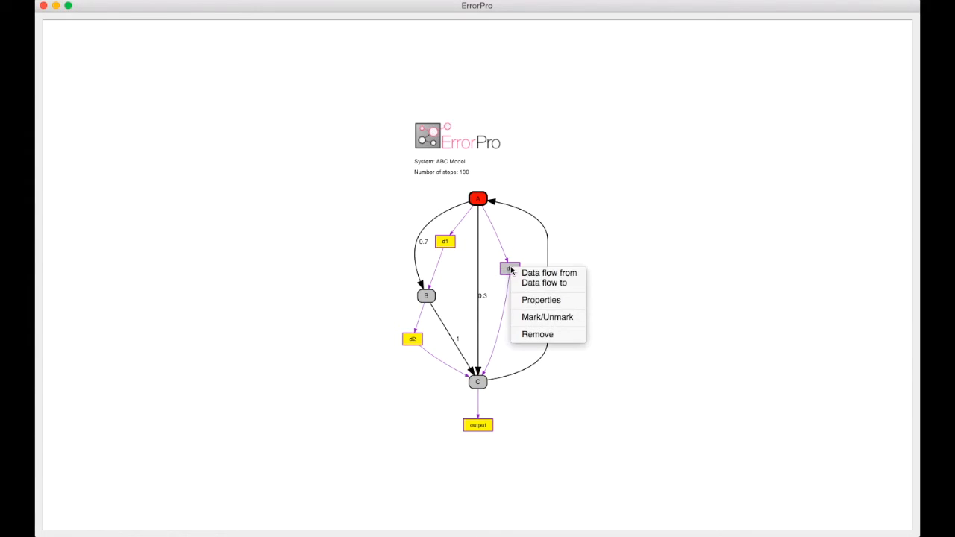
{"action": "left_click", "coordinate": [548, 317]}
- Compute the model for the four marked data items
{"action": "right_click", "coordinate": [575, 217]}
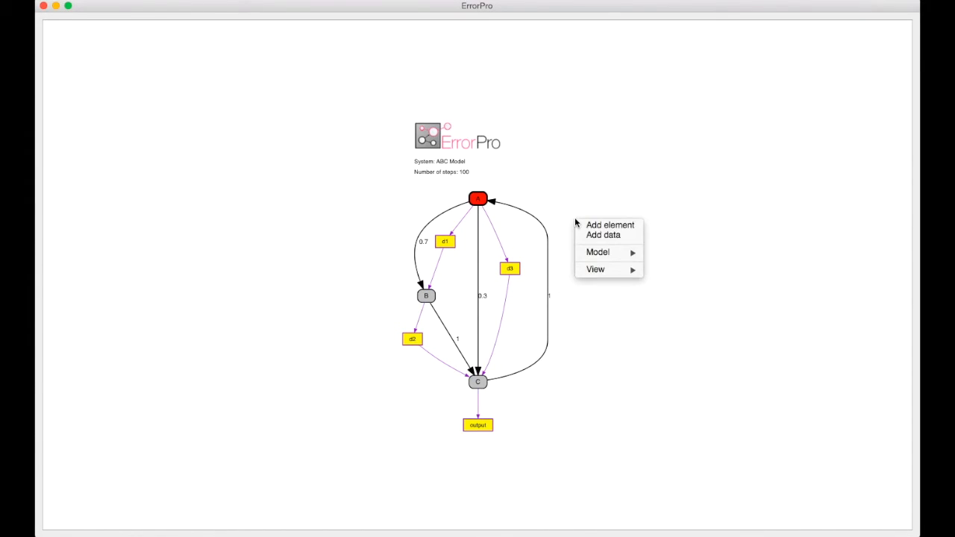
{"action": "mouse_move", "coordinate": [605, 253]}
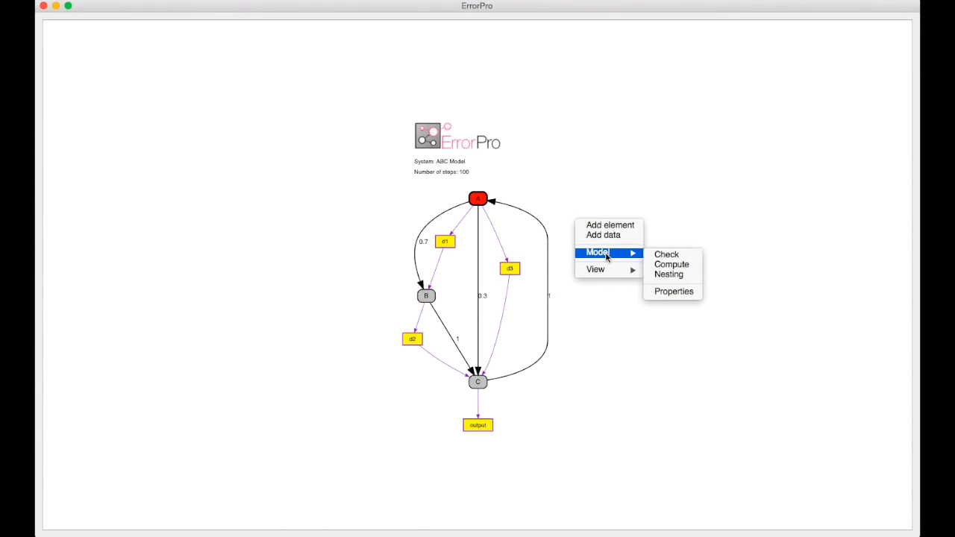
{"action": "left_click", "coordinate": [675, 265]}
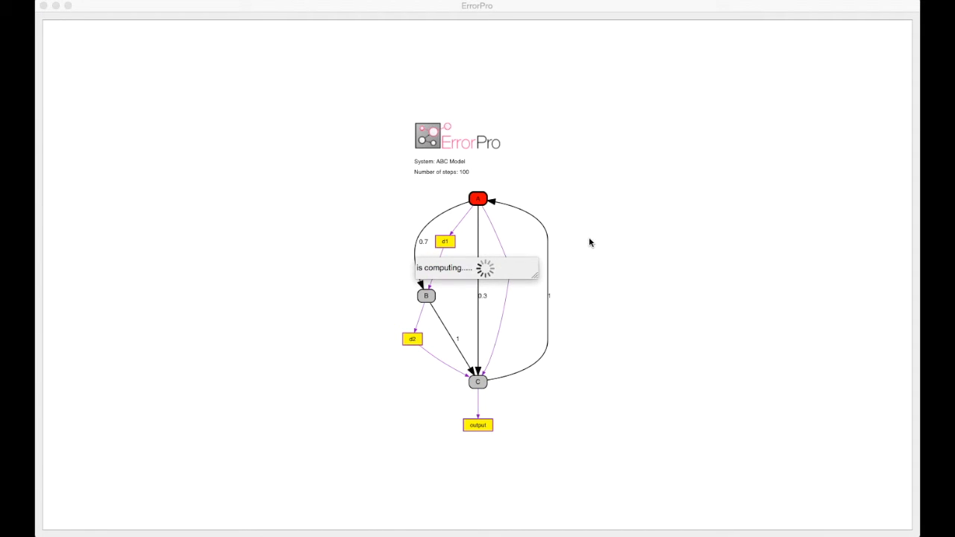